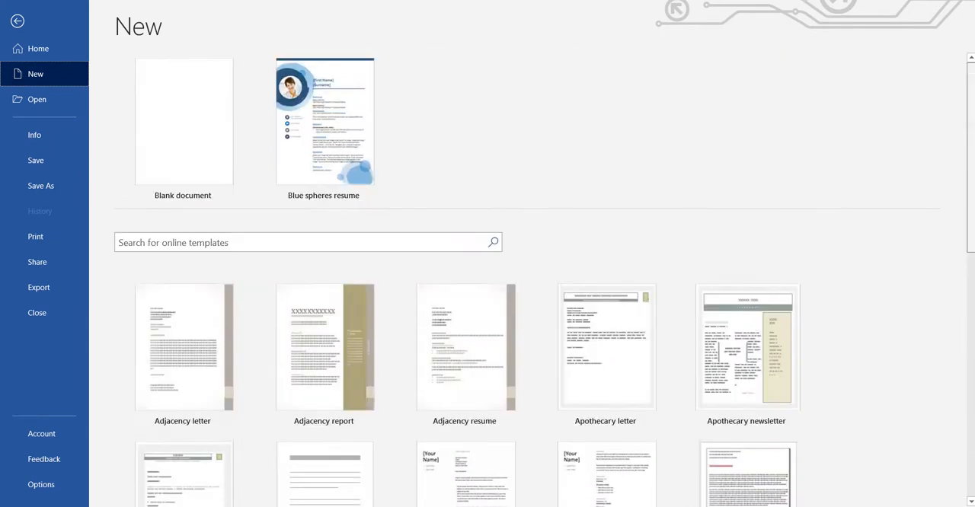
# - Preview the Blue spheres resume template and look through the placeholder sections of the resume based on it
pyautogui.click(342, 136)
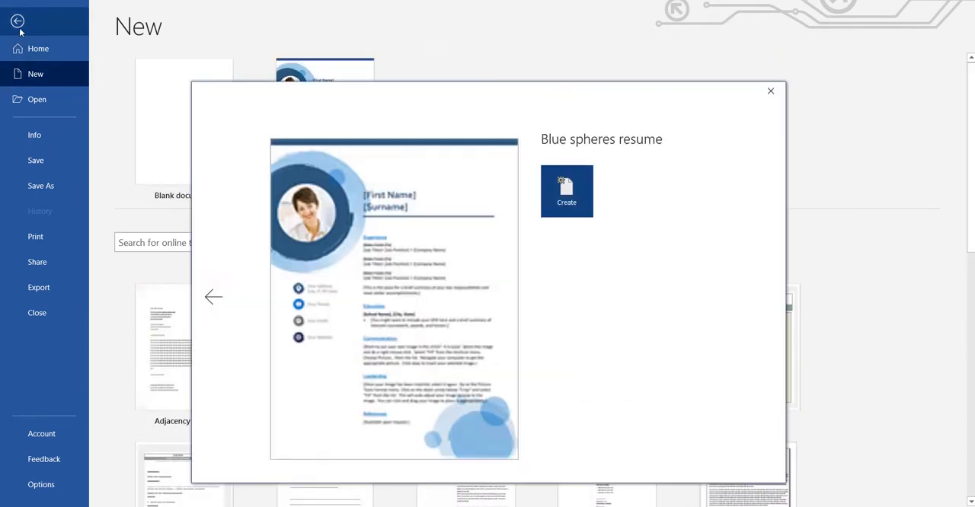
pyautogui.click(770, 92)
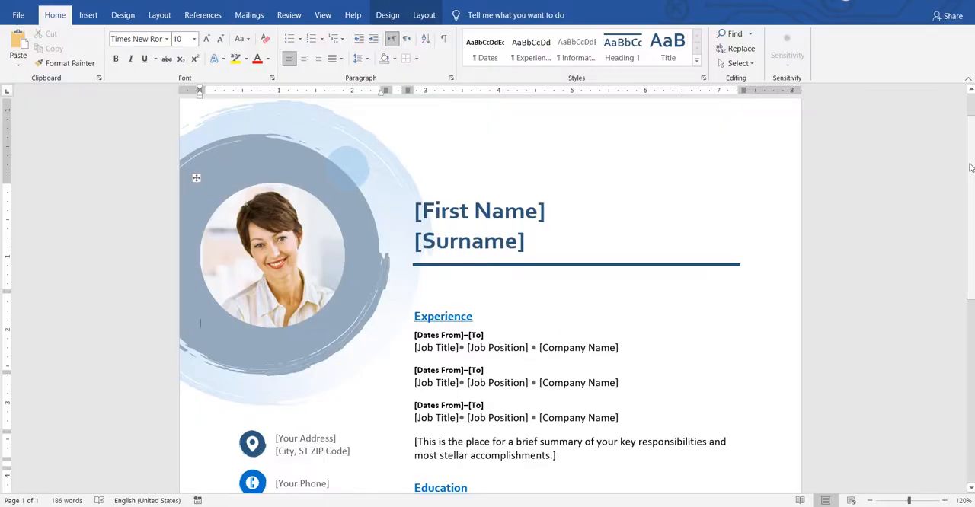
pyautogui.scroll(-5, 971, 206)
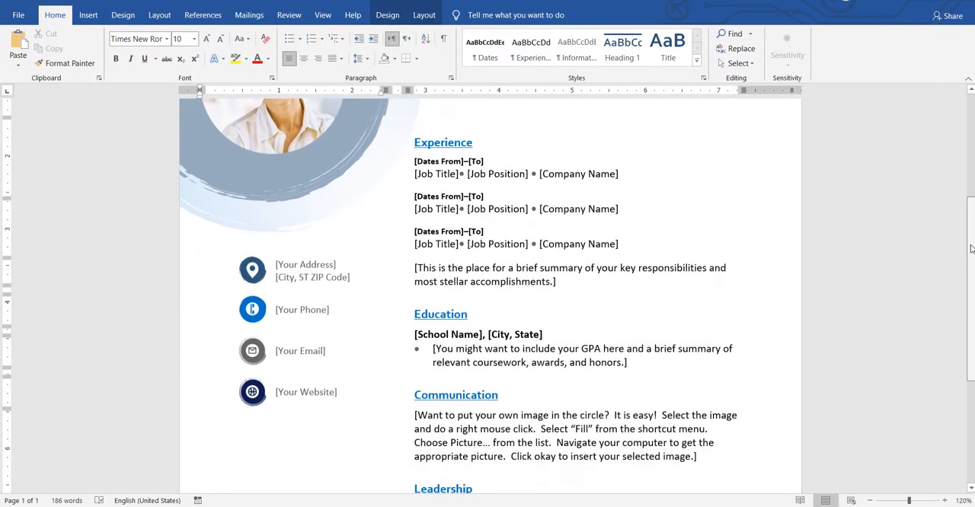
pyautogui.moveTo(972, 251); pyautogui.dragTo(958, 198)
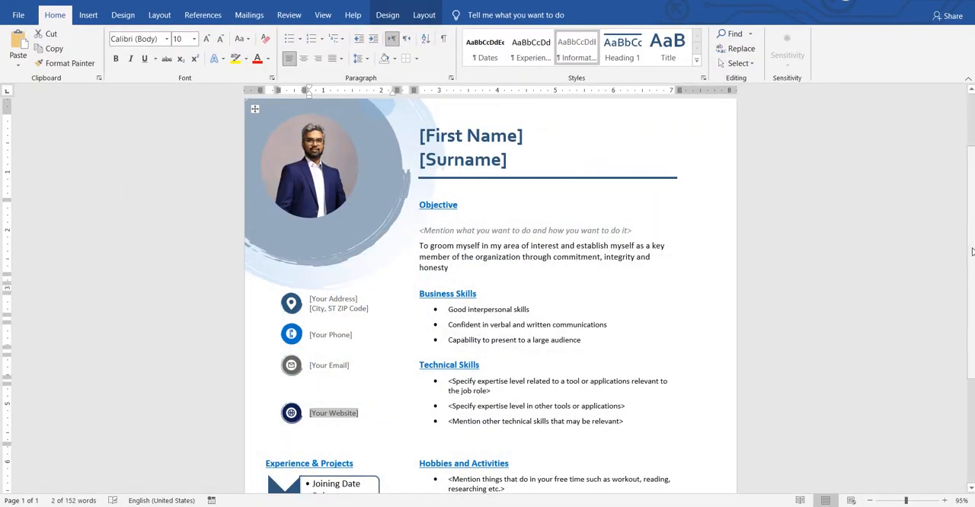
# - Enlarge the customized resume to 130% zoom and examine its header, objective and skills sections
pyautogui.moveTo(971, 252); pyautogui.dragTo(964, 228)
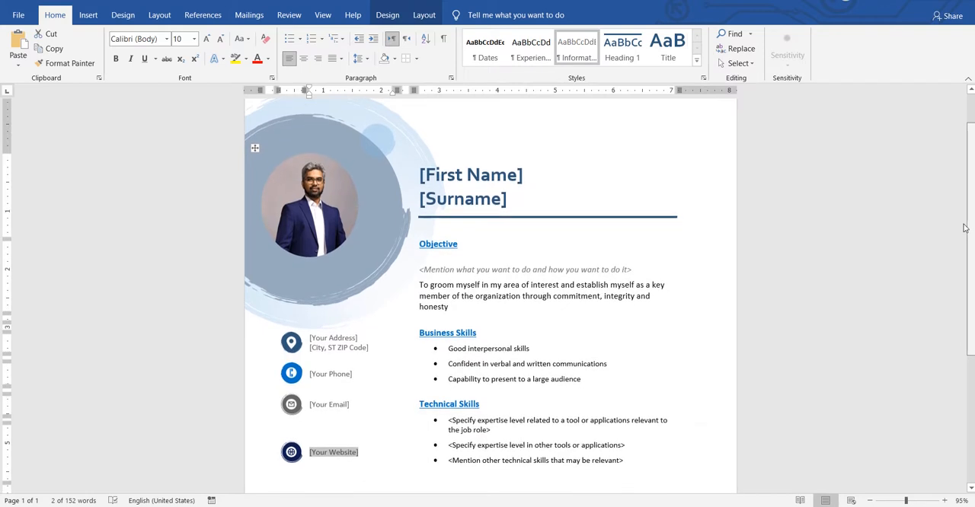
pyautogui.moveTo(964, 228); pyautogui.dragTo(966, 236)
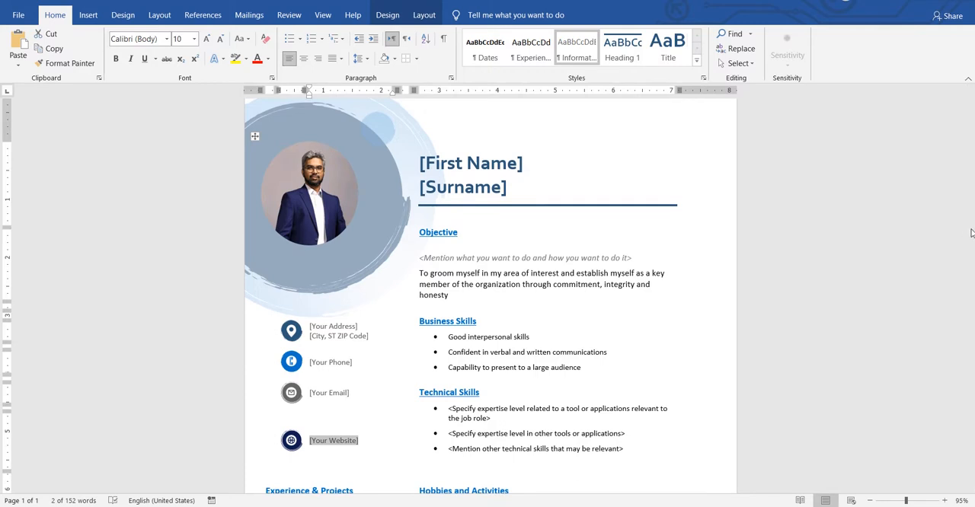
pyautogui.click(924, 500)
pyautogui.moveTo(924, 501); pyautogui.dragTo(916, 501)
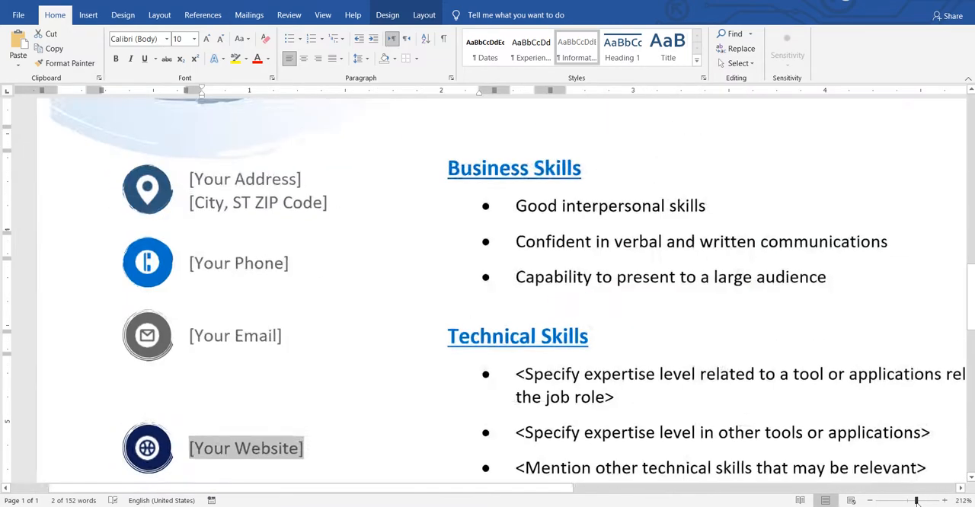
pyautogui.click(871, 500)
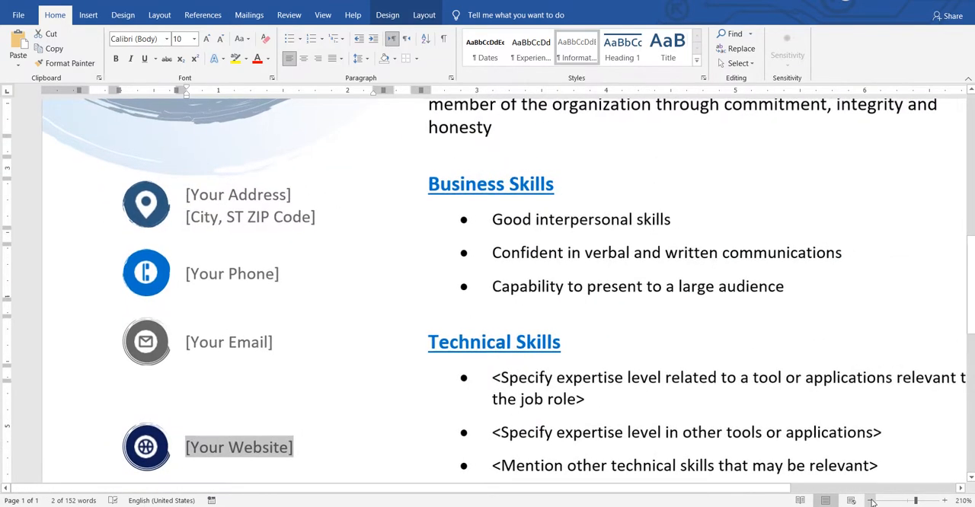
pyautogui.click(870, 501)
pyautogui.click(871, 500)
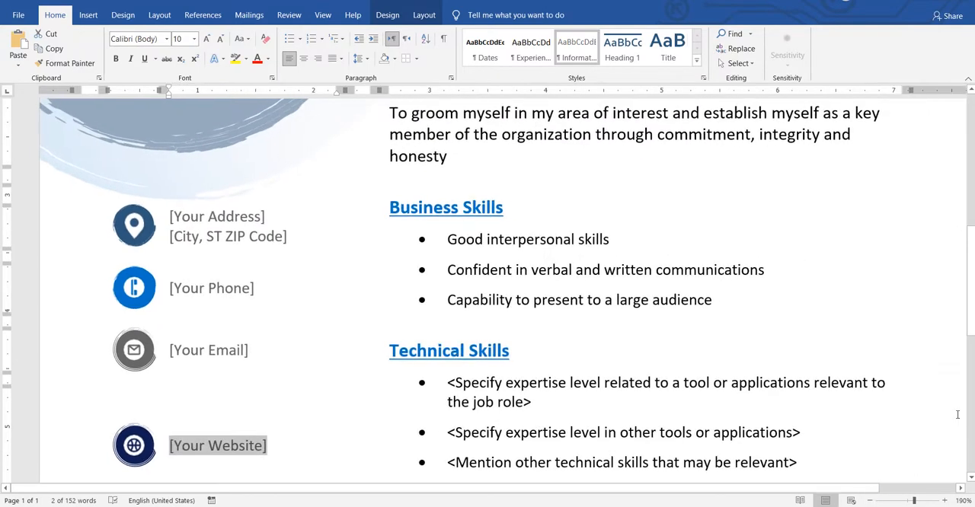
pyautogui.moveTo(815, 490); pyautogui.dragTo(835, 489)
pyautogui.moveTo(971, 323); pyautogui.dragTo(972, 237)
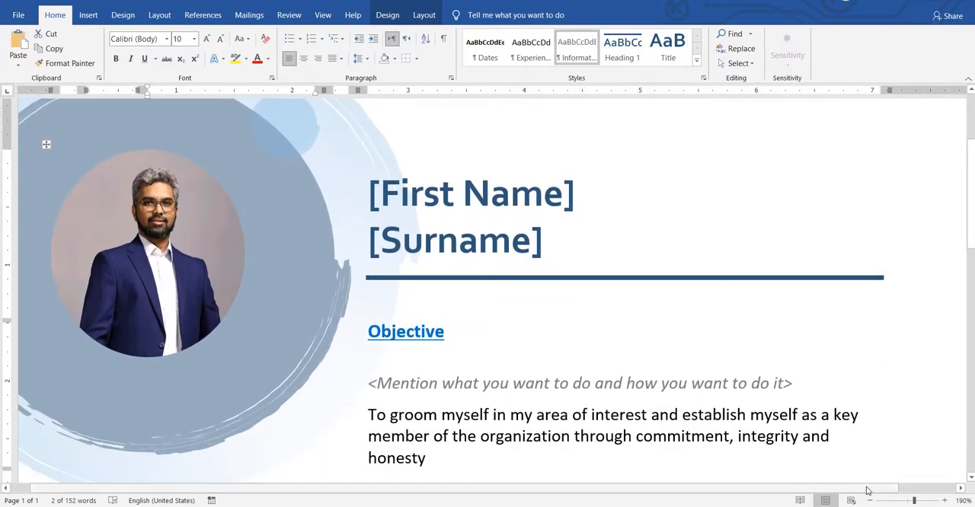
pyautogui.click(870, 500)
pyautogui.click(870, 500)
pyautogui.click(870, 500)
pyautogui.click(871, 500)
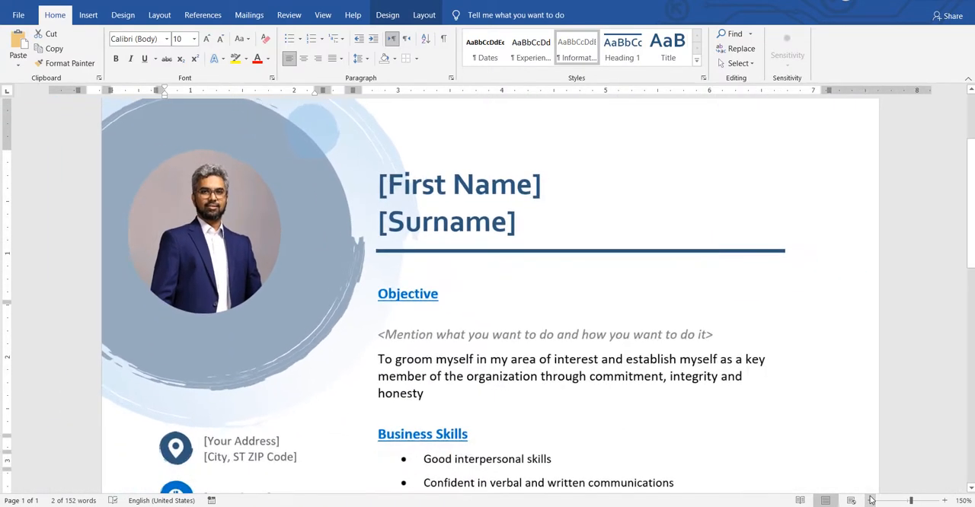
pyautogui.click(870, 501)
pyautogui.click(870, 500)
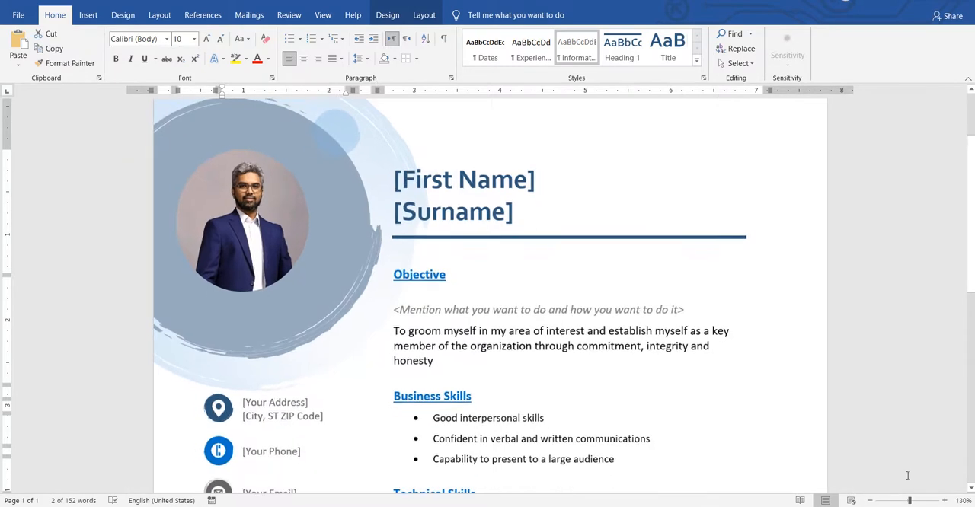
pyautogui.moveTo(971, 281); pyautogui.dragTo(968, 258)
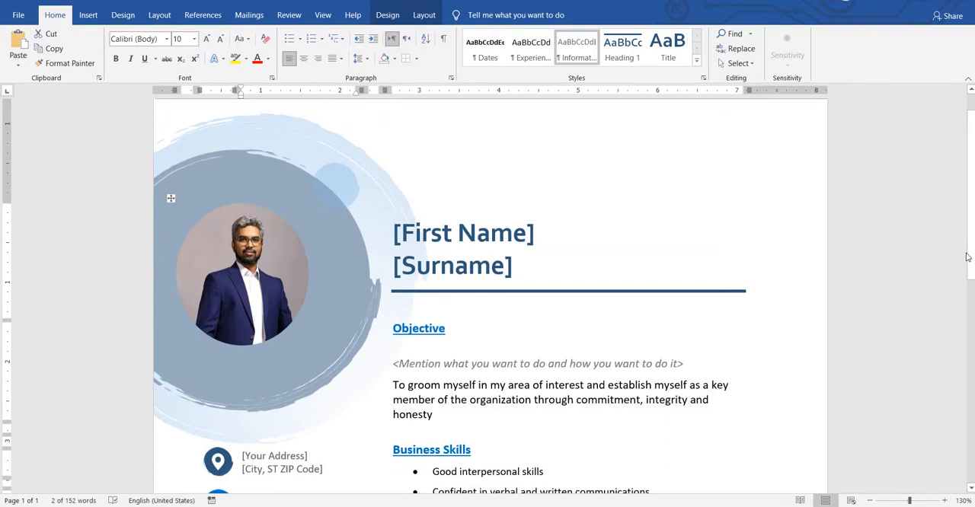
# - Review the profile photo, the first name placeholder and the contact placeholders down to the website entry
pyautogui.click(214, 249)
pyautogui.click(463, 233)
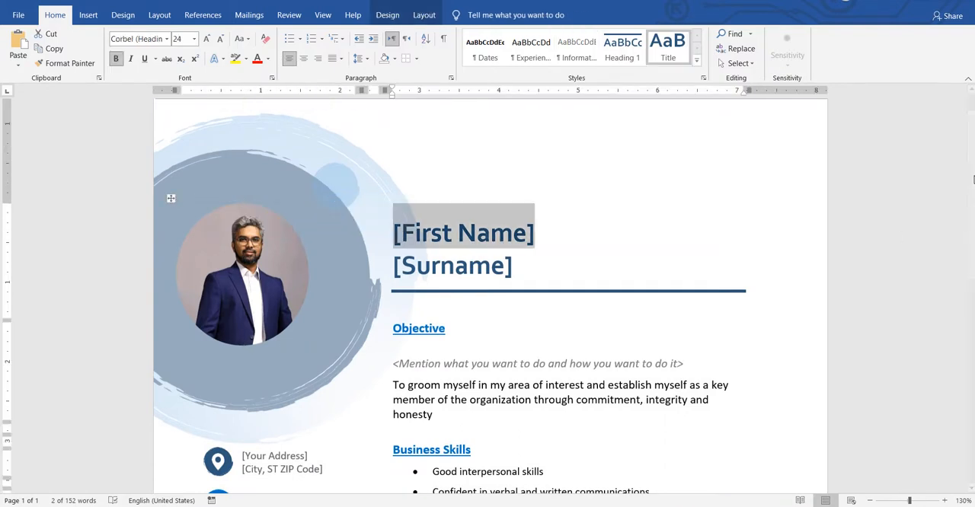
pyautogui.moveTo(971, 184); pyautogui.dragTo(971, 273)
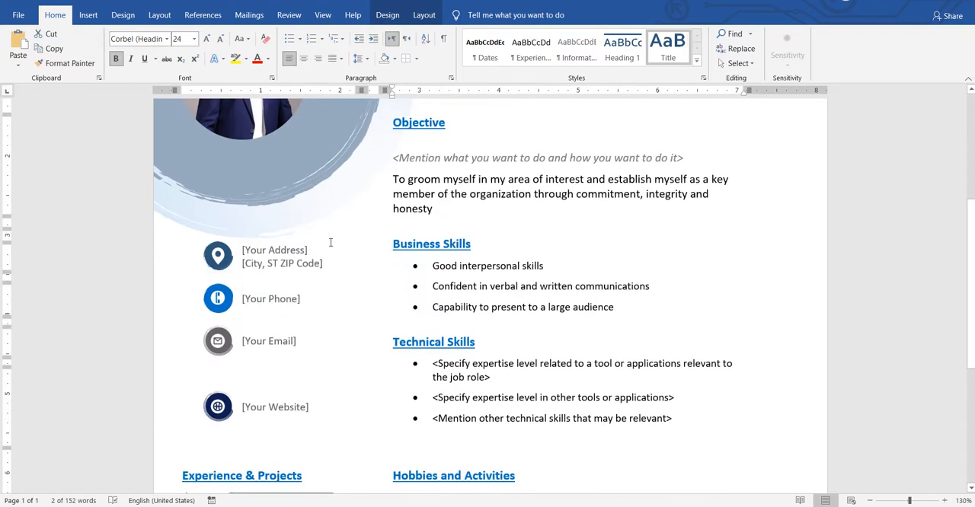
pyautogui.click(284, 401)
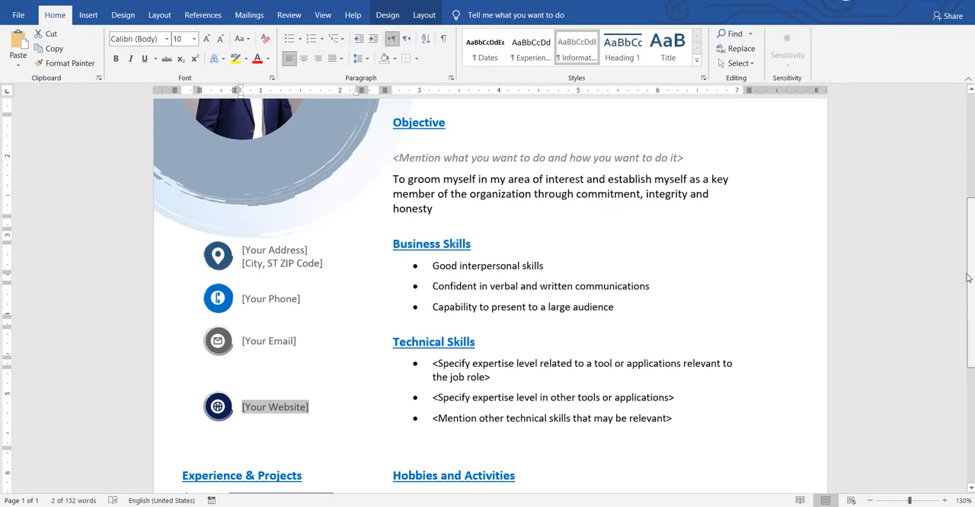
pyautogui.moveTo(966, 297); pyautogui.dragTo(968, 205)
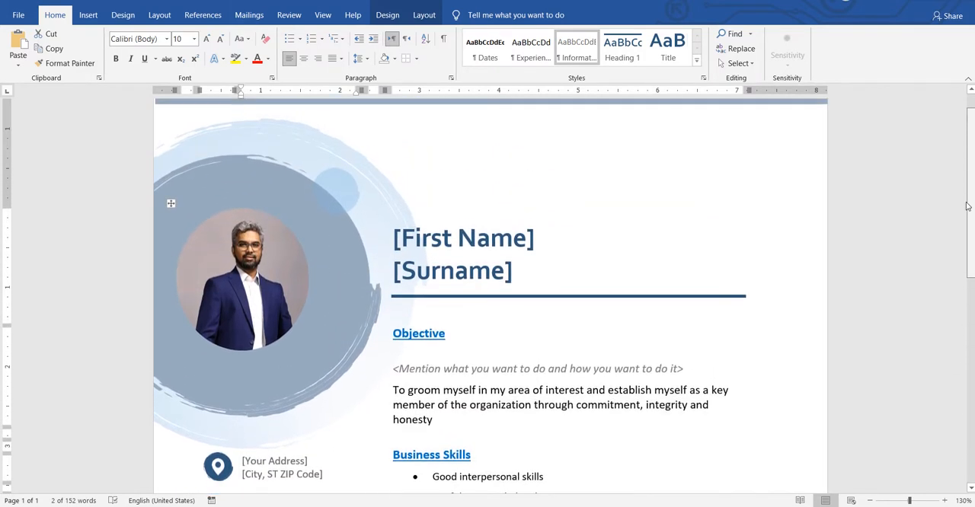
# - Fill the circular photo shape with the ProfilePICcrop picture file from the Saved Pictures folder
pyautogui.click(283, 233)
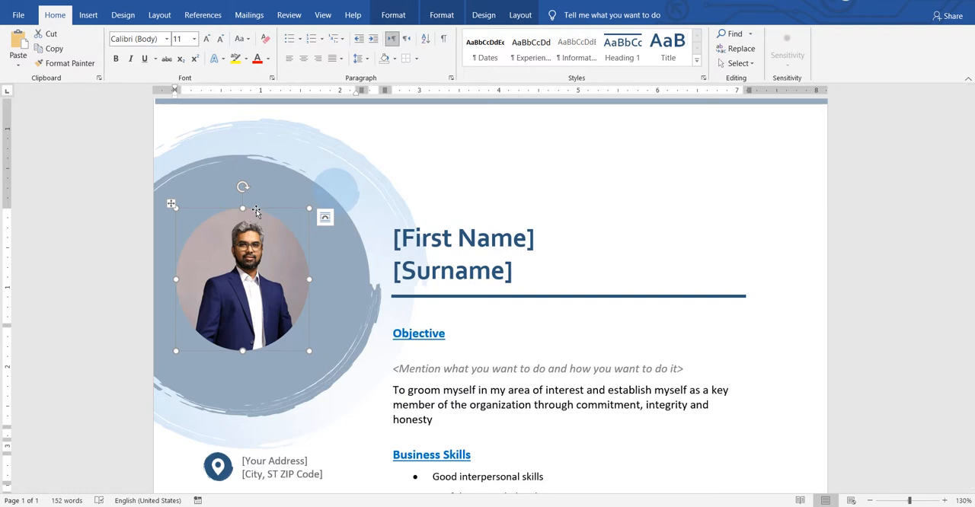
pyautogui.rightClick(256, 212)
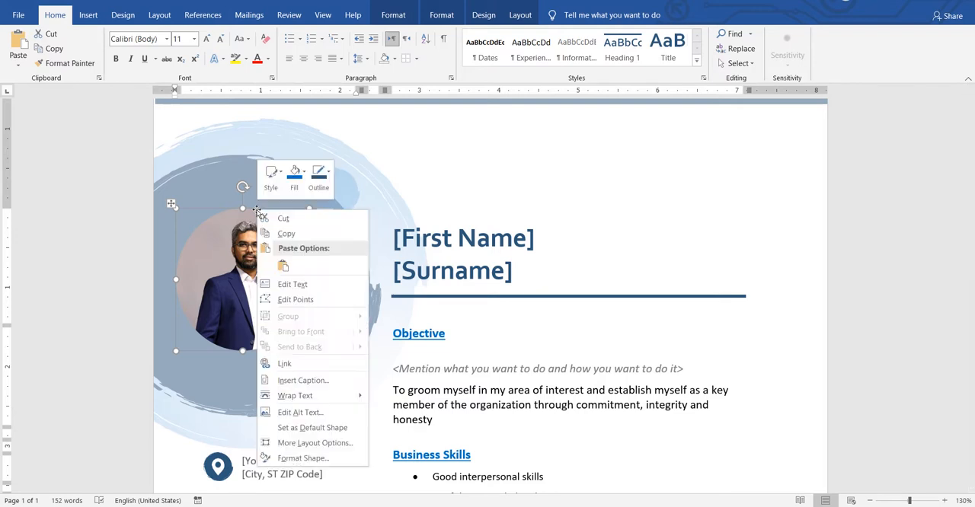
pyautogui.click(297, 182)
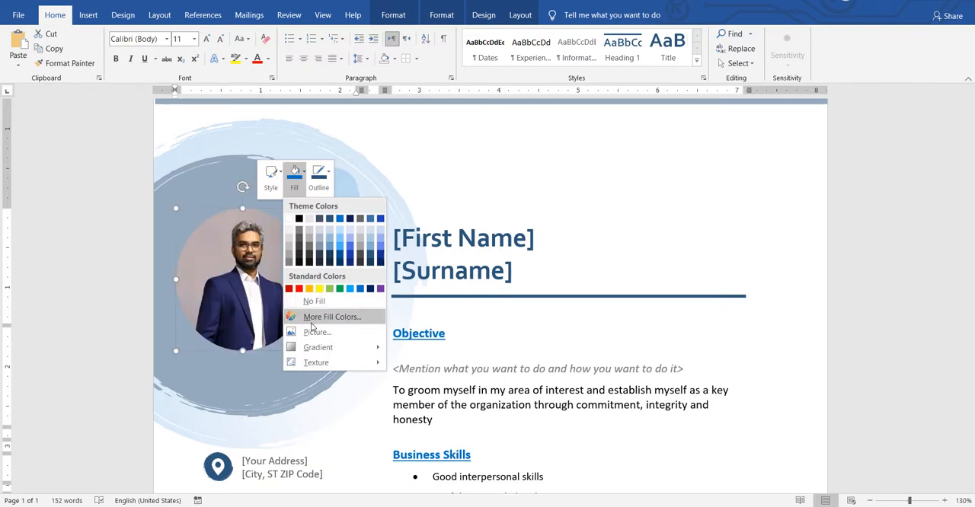
pyautogui.click(314, 333)
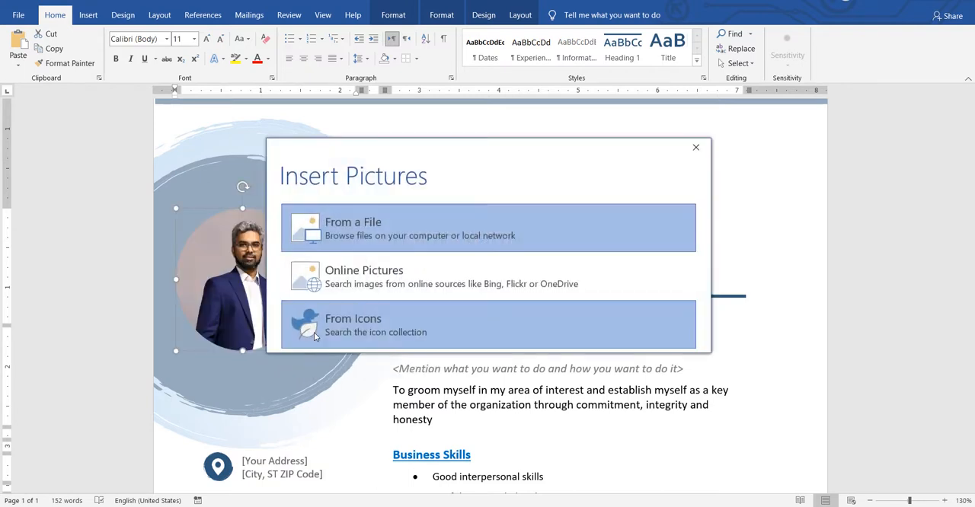
pyautogui.click(354, 228)
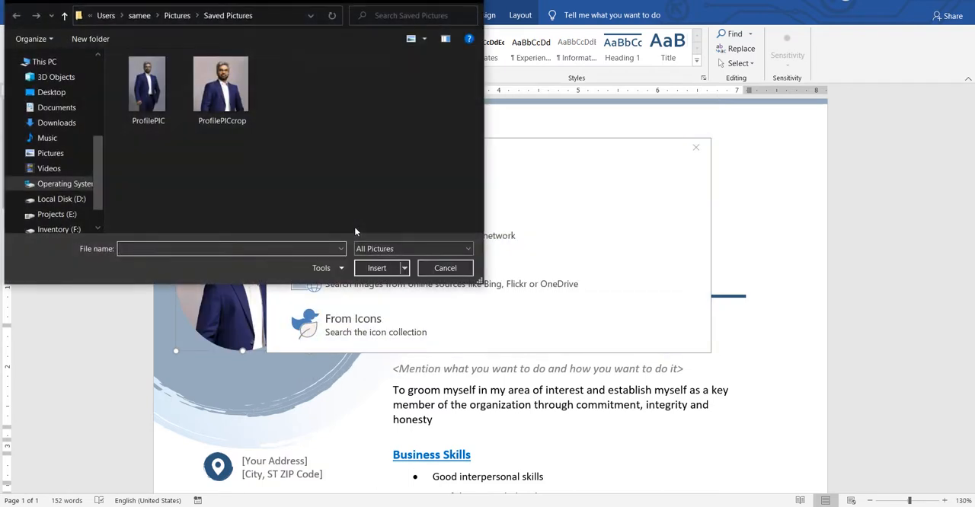
pyautogui.click(234, 109)
pyautogui.click(380, 269)
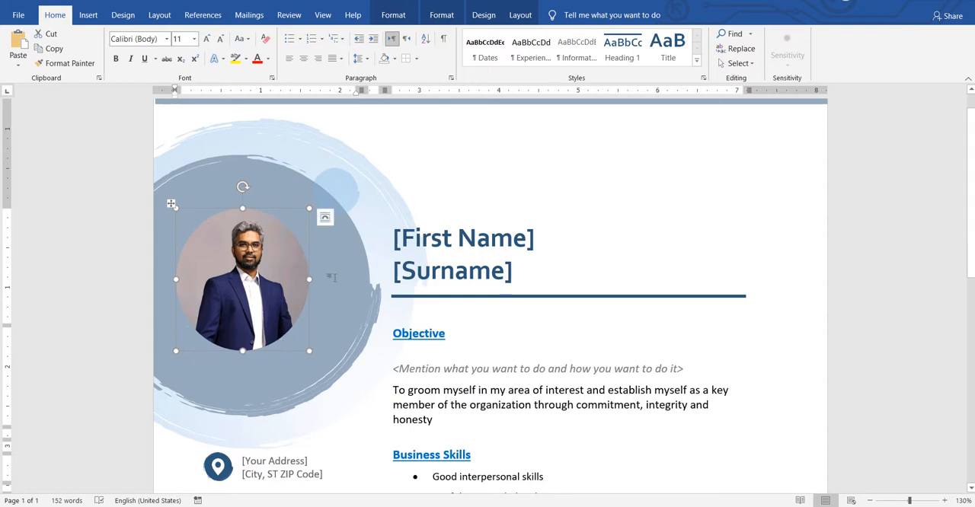
pyautogui.click(313, 253)
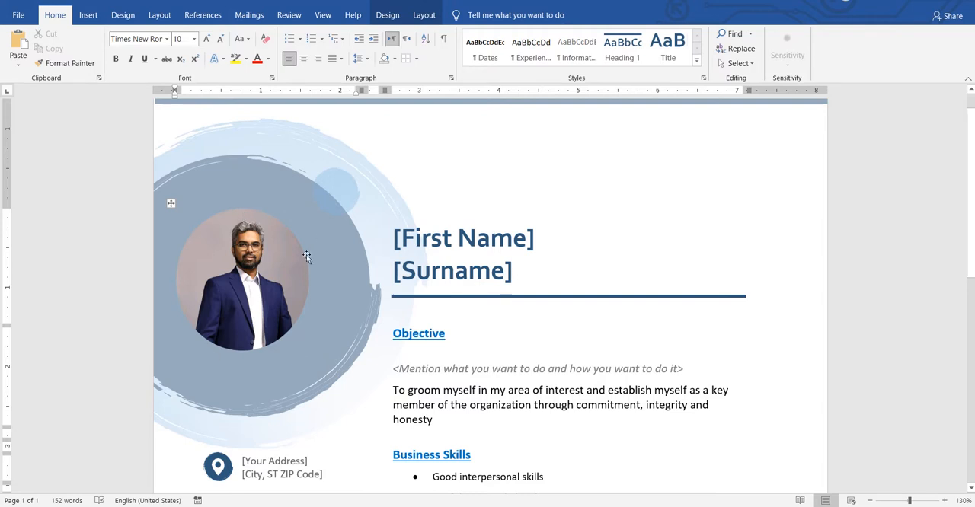
# - Examine the first name and surname placeholders, then the Objective heading and its italic guidance line
pyautogui.click(418, 246)
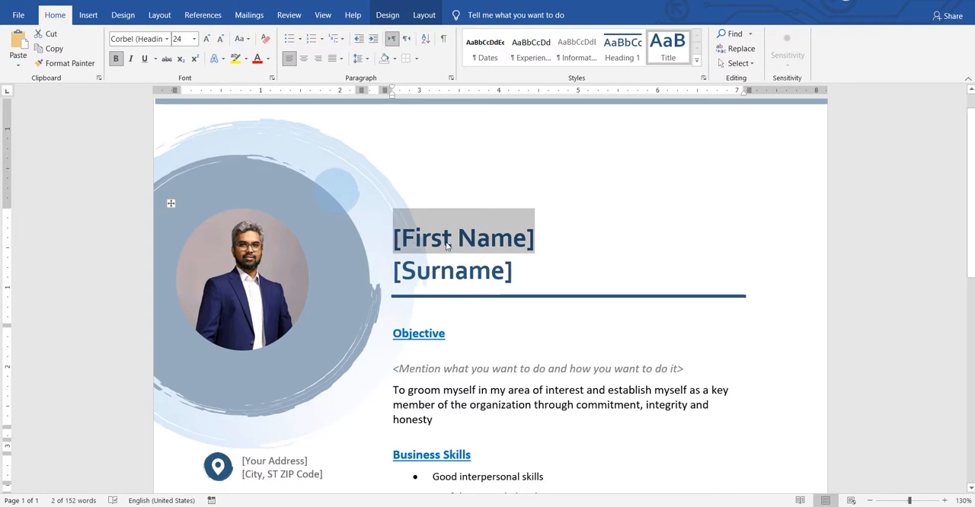
pyautogui.click(399, 279)
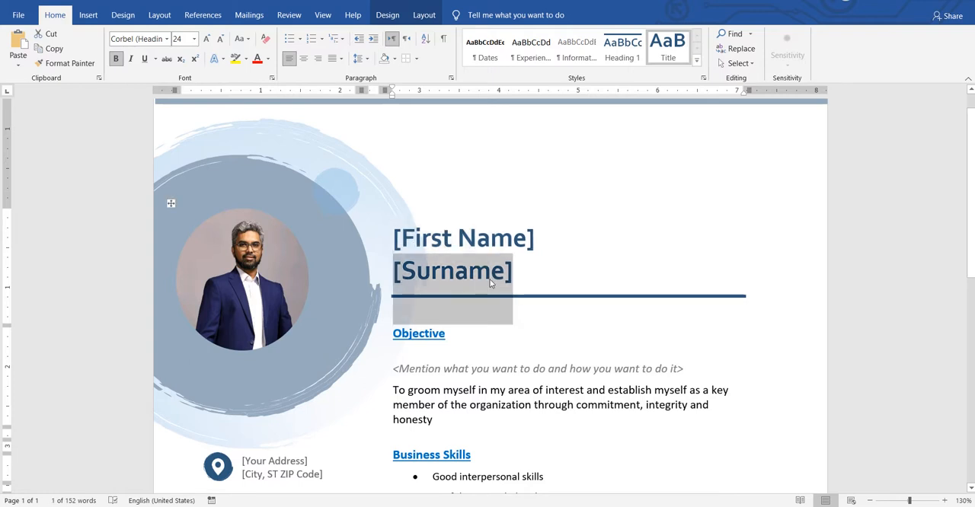
pyautogui.moveTo(972, 176); pyautogui.dragTo(972, 237)
pyautogui.click(545, 204)
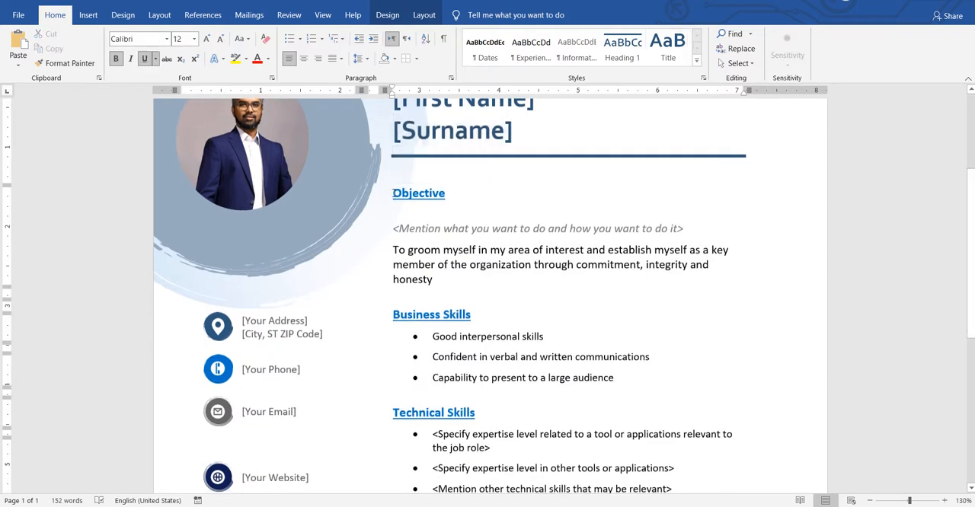
pyautogui.moveTo(393, 193); pyautogui.dragTo(453, 195)
pyautogui.click(579, 230)
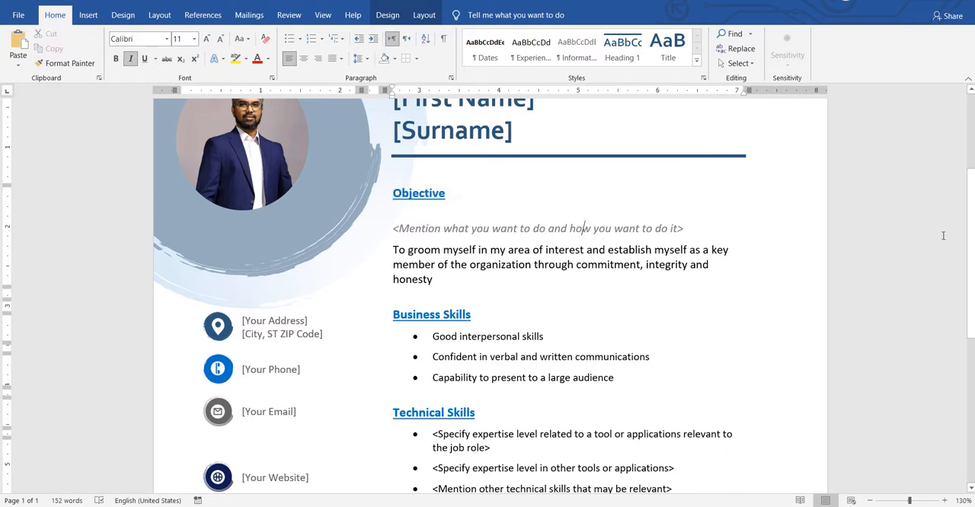
pyautogui.moveTo(972, 211); pyautogui.dragTo(970, 237)
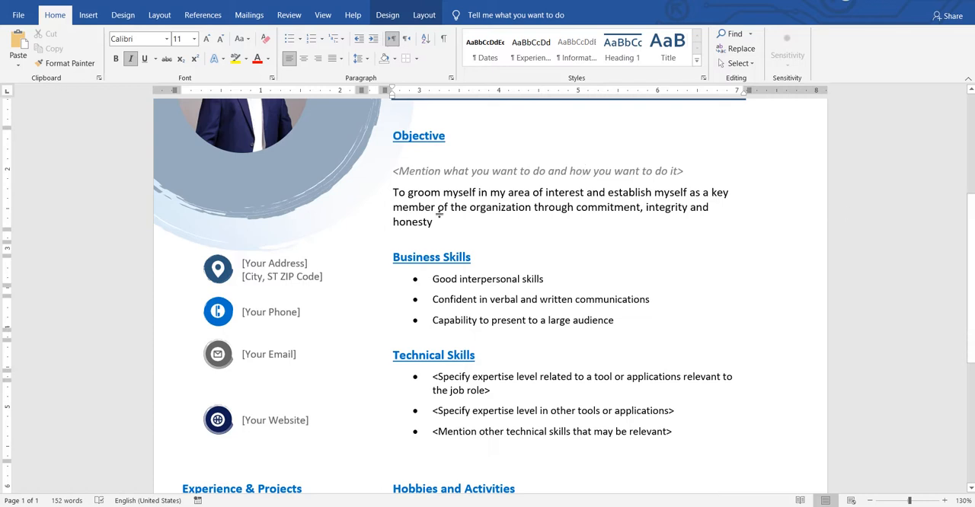
# - Examine the objective statement's phrases "groom myself in my area of interest" and "establish myself as a key member of the organization"
pyautogui.moveTo(410, 194); pyautogui.dragTo(566, 194)
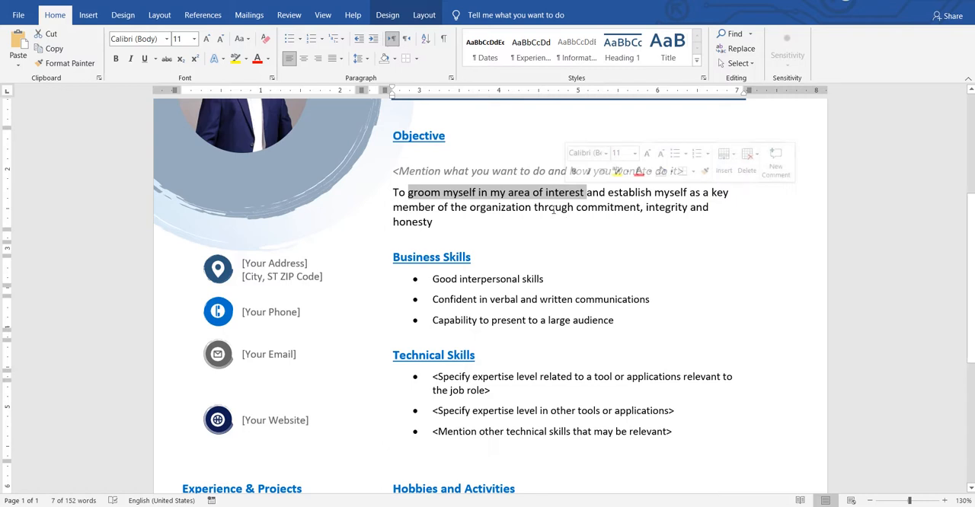
pyautogui.click(413, 193)
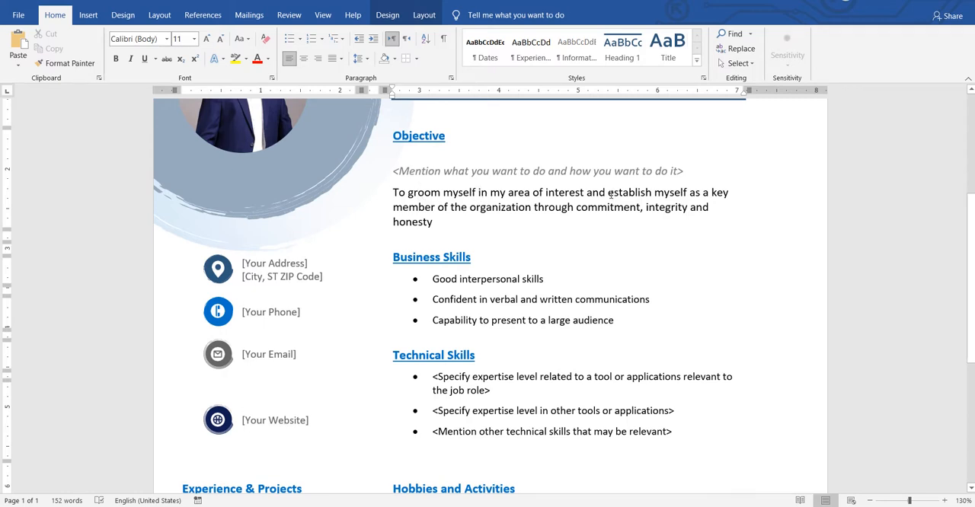
pyautogui.moveTo(608, 193); pyautogui.dragTo(639, 207)
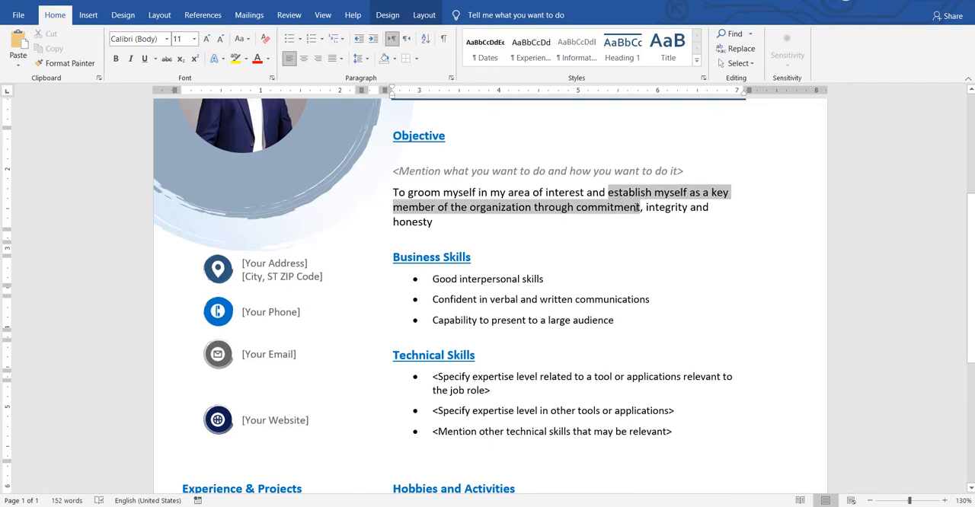
pyautogui.click(637, 210)
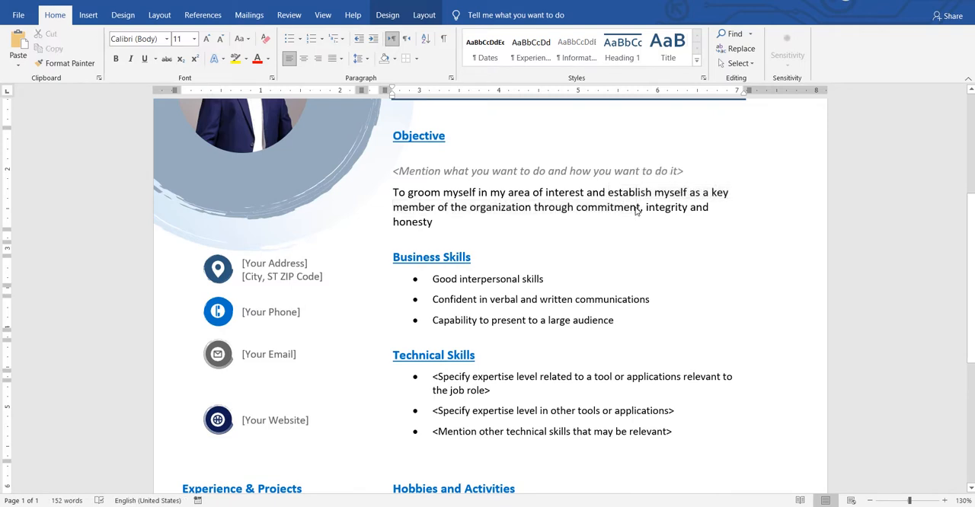
pyautogui.moveTo(609, 193); pyautogui.dragTo(533, 211)
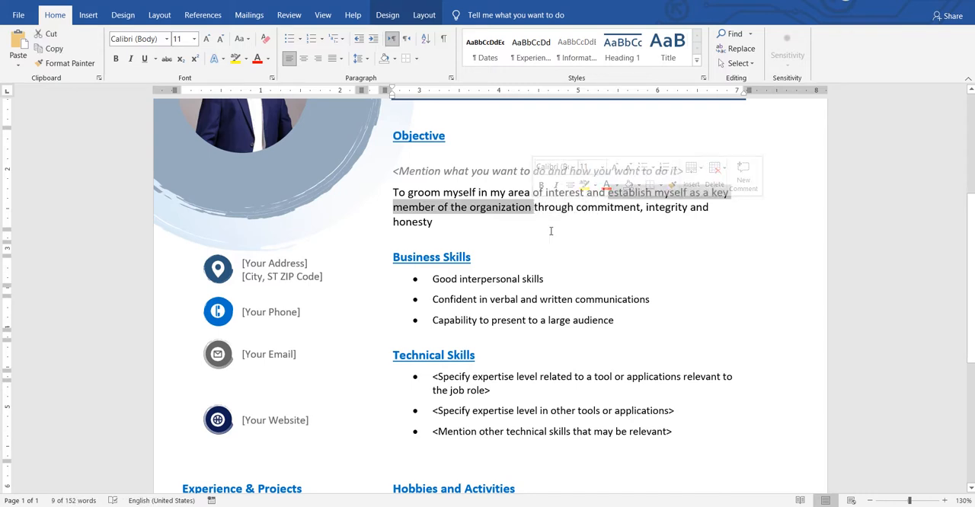
pyautogui.click(532, 207)
pyautogui.moveTo(531, 208); pyautogui.dragTo(609, 193)
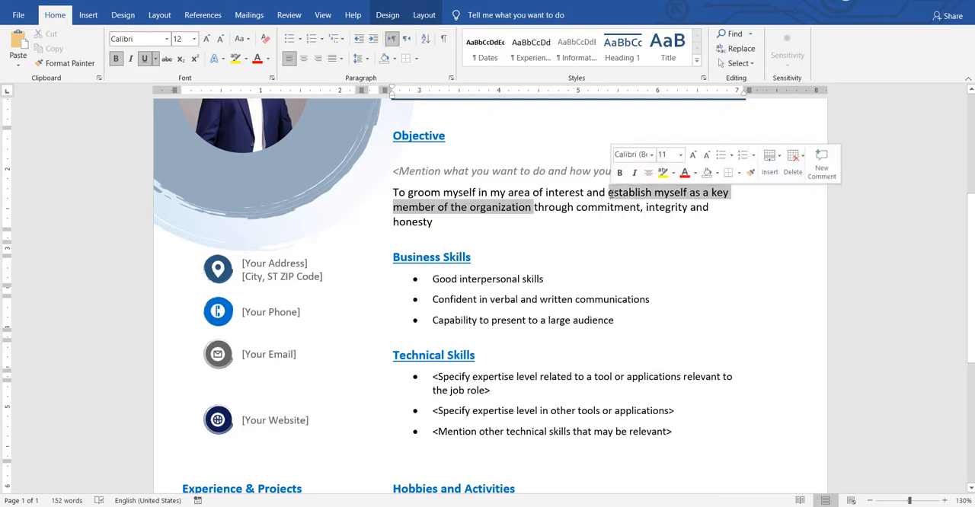
# - Underline the phrase "commitment, integrity and honesty" in the objective statement
pyautogui.click(601, 226)
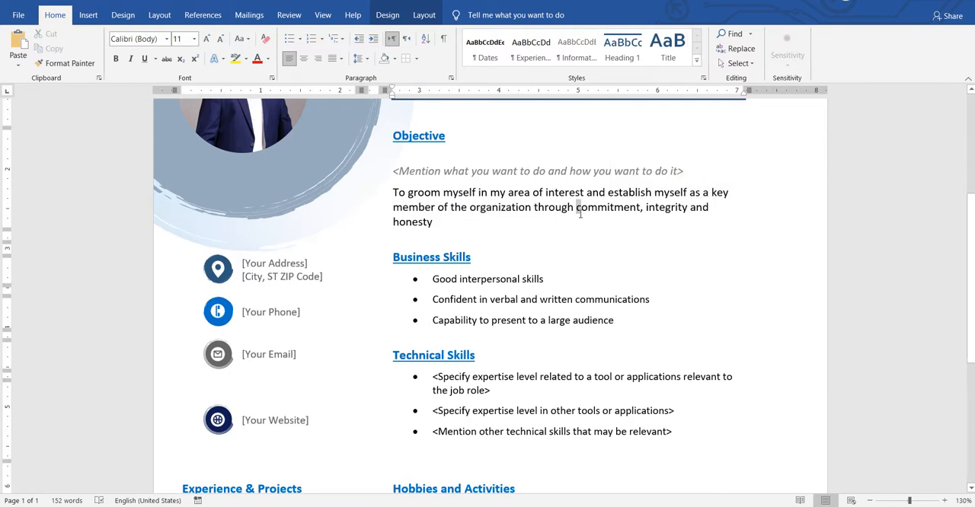
pyautogui.keyDown('shift'); pyautogui.click(579, 209); pyautogui.keyUp('shift')
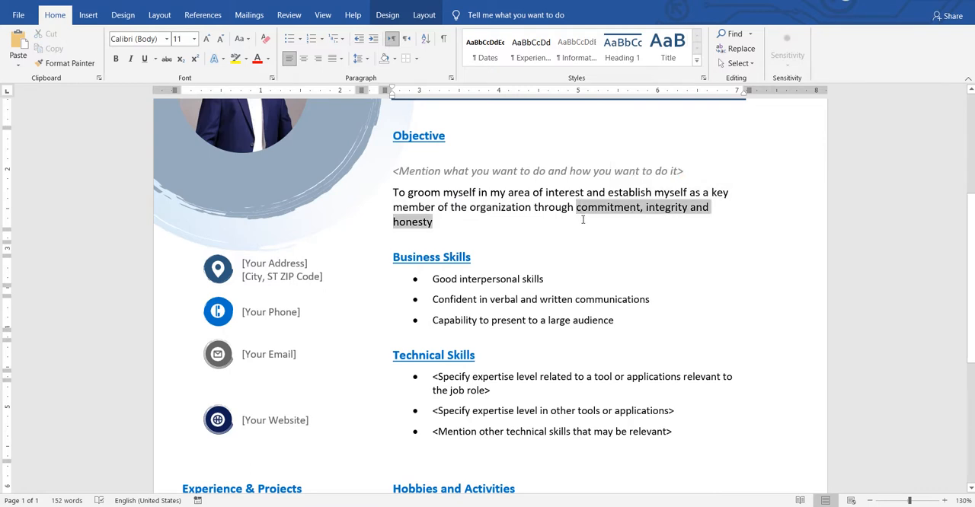
pyautogui.click(144, 60)
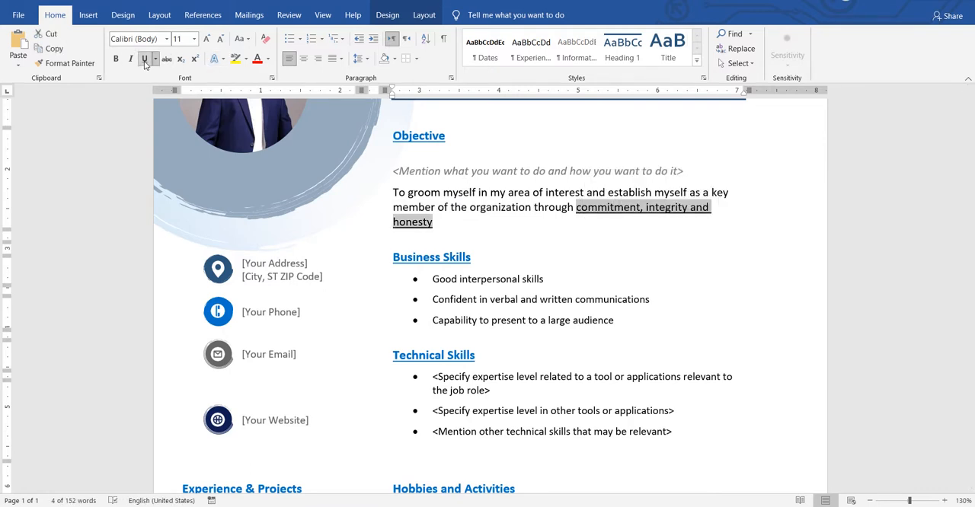
pyautogui.click(649, 216)
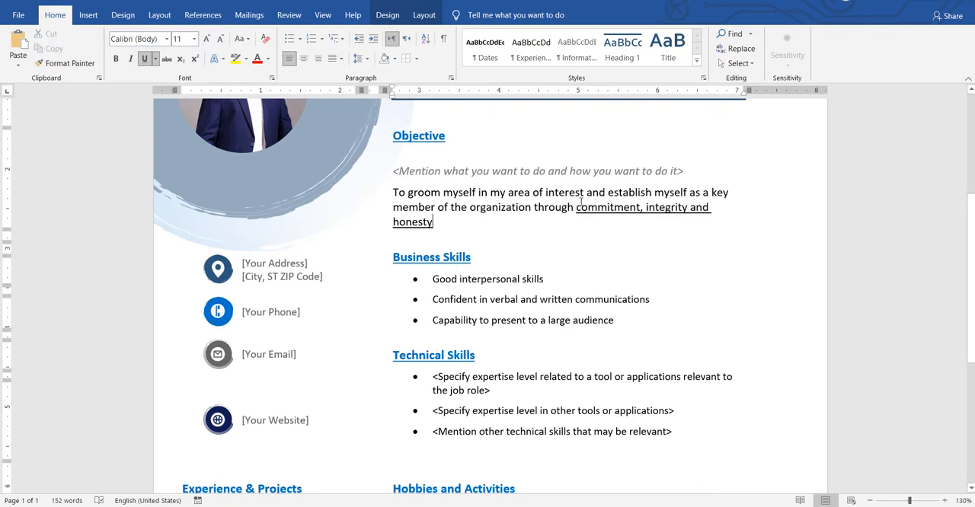
# - Remove the underline from "commitment, integrity and honesty" in the objective statement
pyautogui.moveTo(581, 202); pyautogui.dragTo(607, 192)
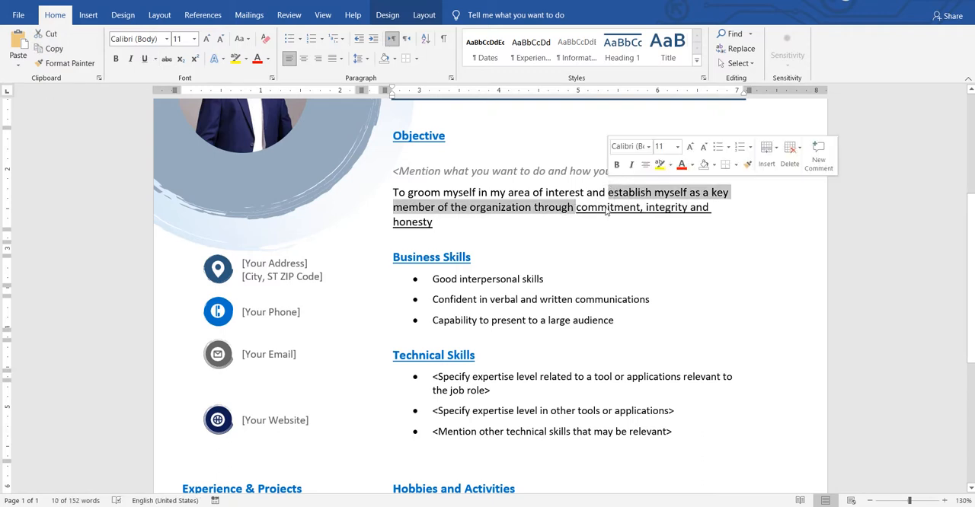
pyautogui.click(580, 219)
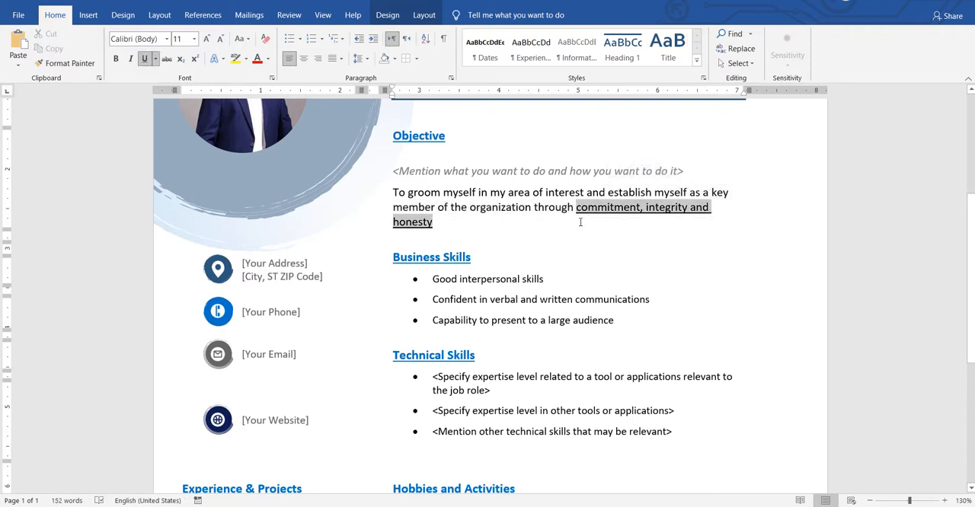
pyautogui.click(580, 221)
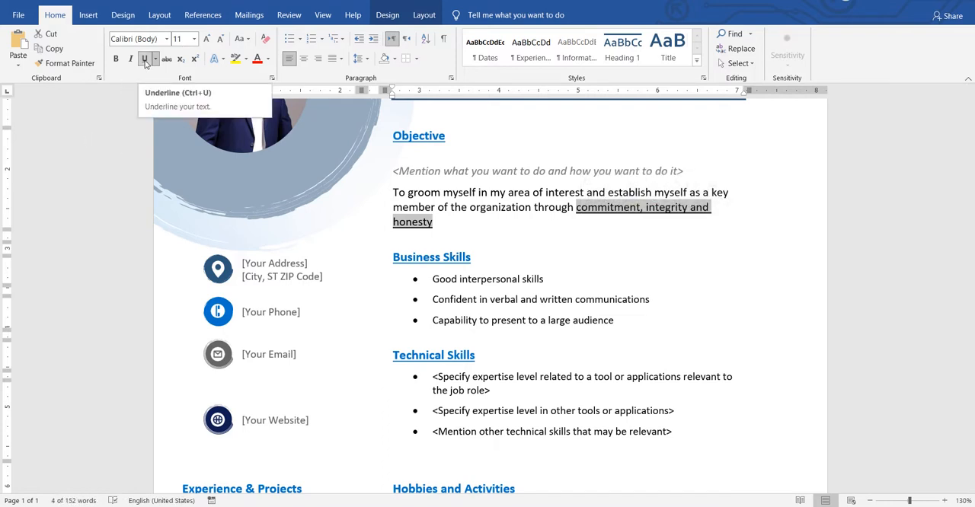
pyautogui.click(144, 59)
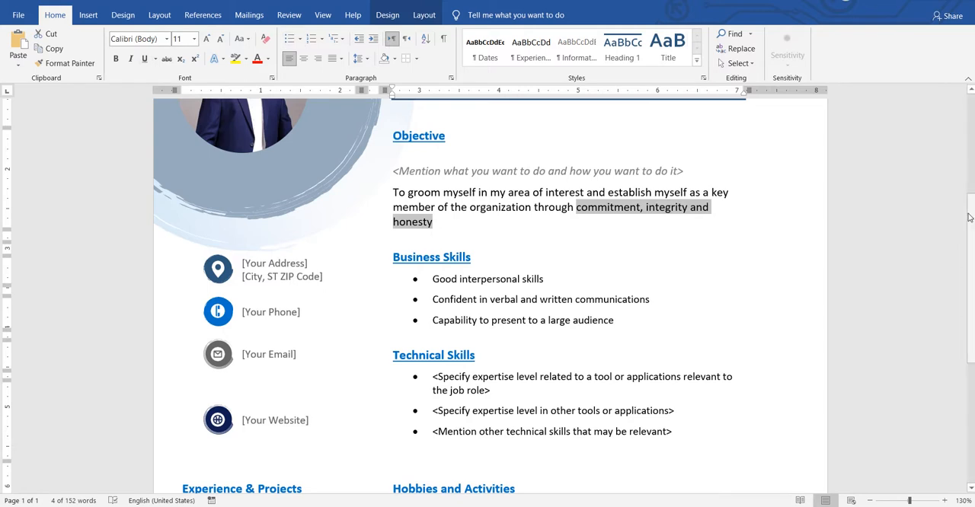
# - Examine the contact placeholders one by one: address with city and ZIP code, phone, email and website
pyautogui.scroll(-3, 969, 218)
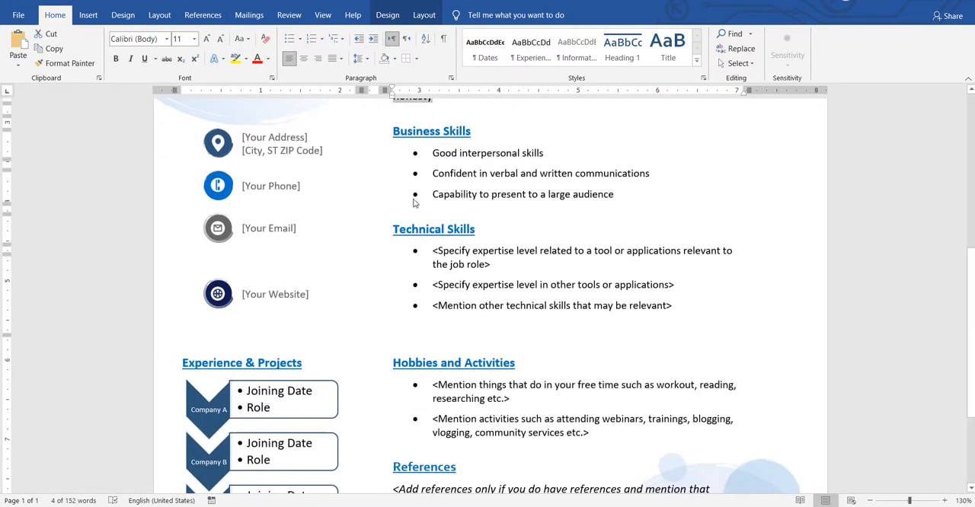
pyautogui.click(250, 141)
pyautogui.click(258, 152)
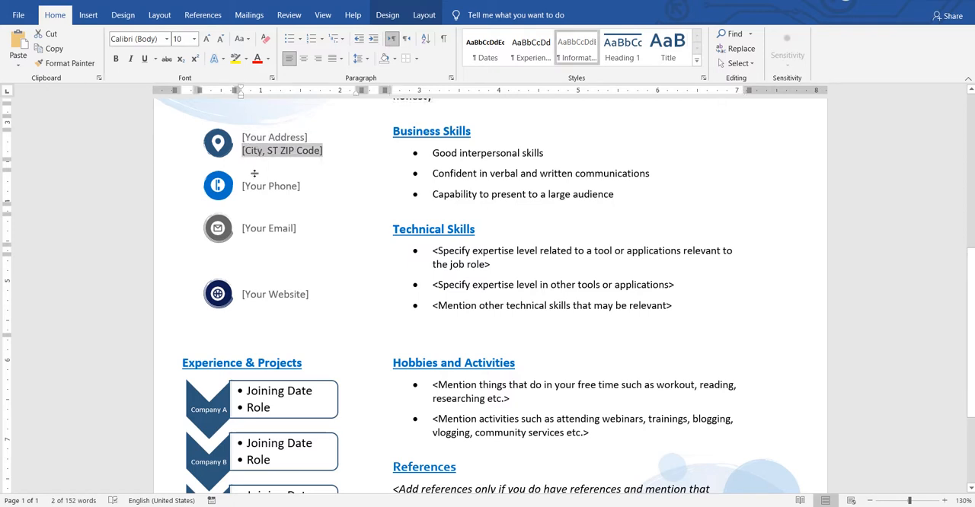
pyautogui.click(251, 186)
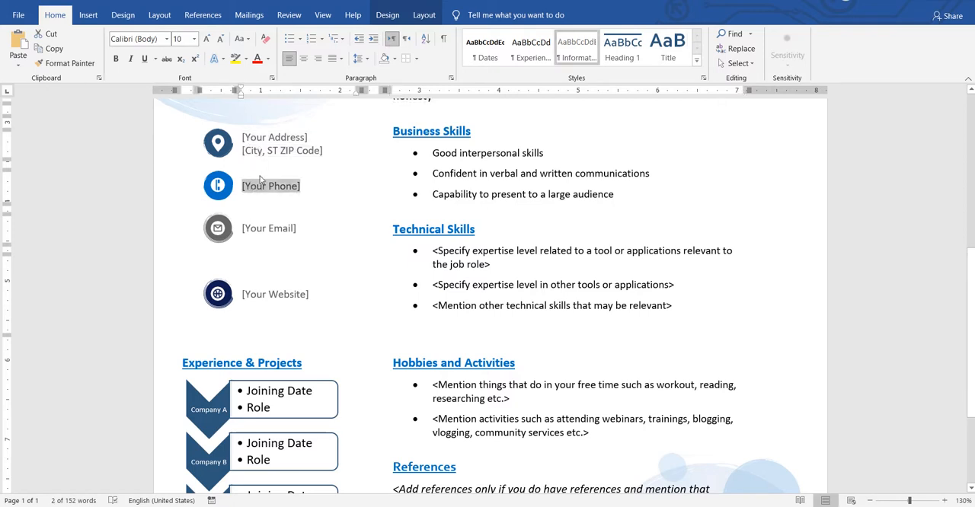
pyautogui.click(262, 229)
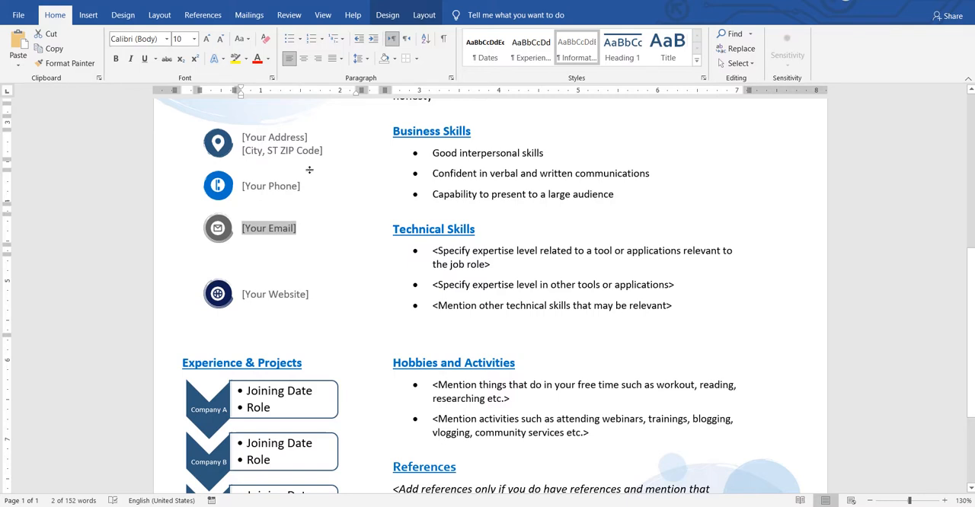
pyautogui.click(267, 195)
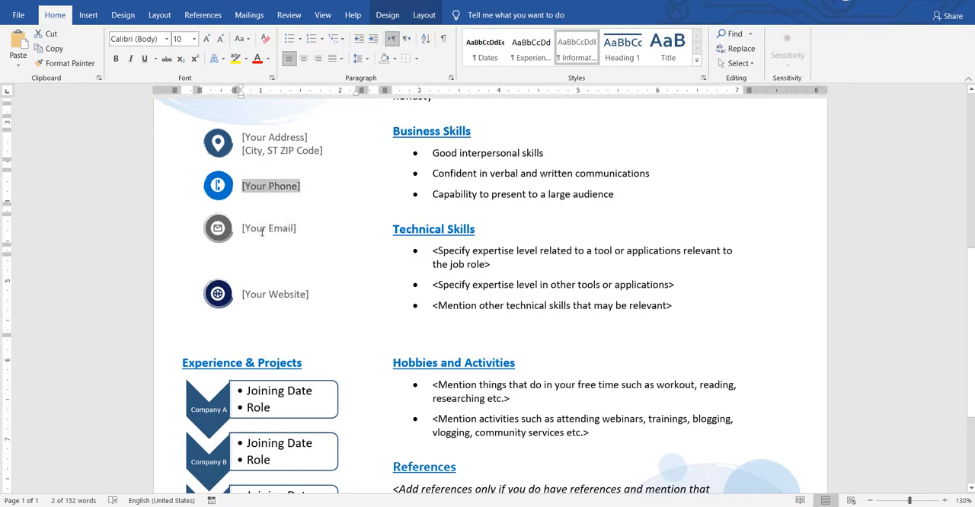
pyautogui.click(260, 233)
pyautogui.click(255, 187)
pyautogui.click(259, 234)
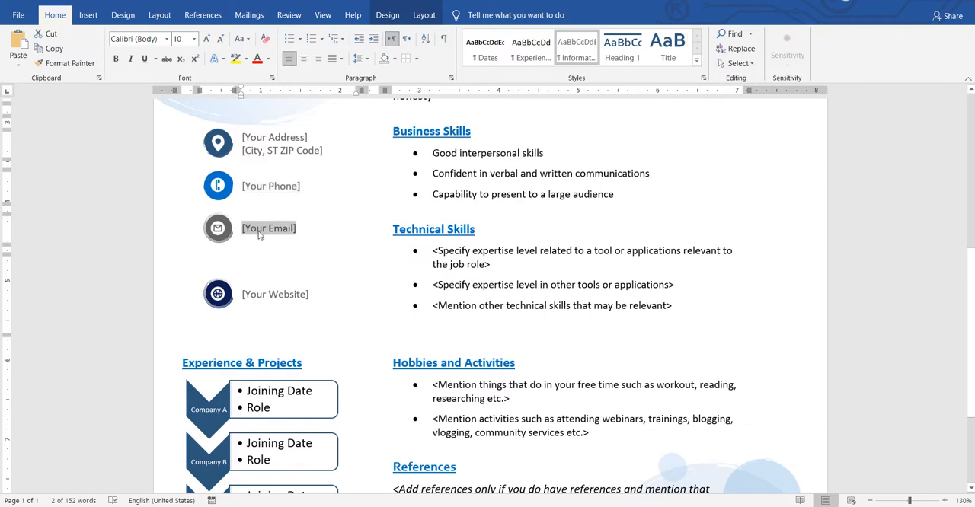
pyautogui.click(261, 297)
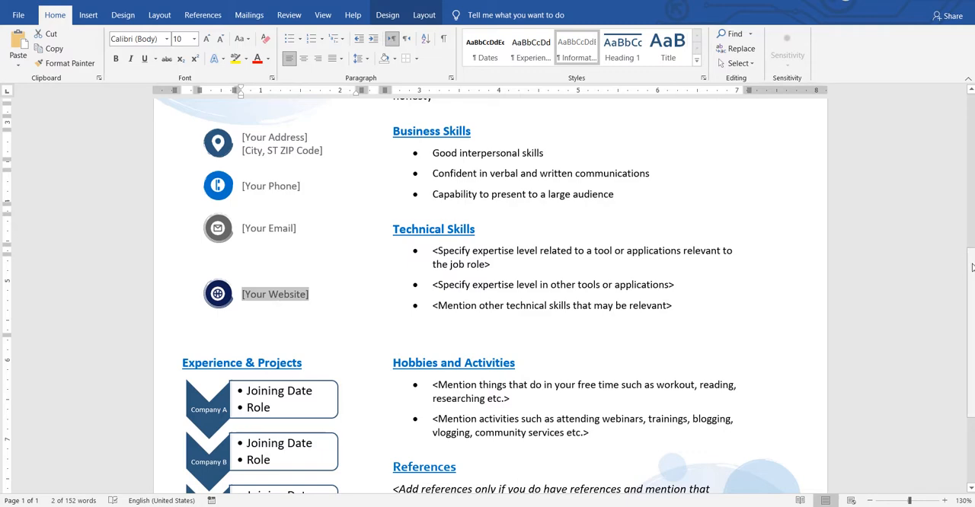
# - Examine the Experience & Projects heading and the Company A chevron with its detail box beneath it
pyautogui.scroll(-4, 963, 260)
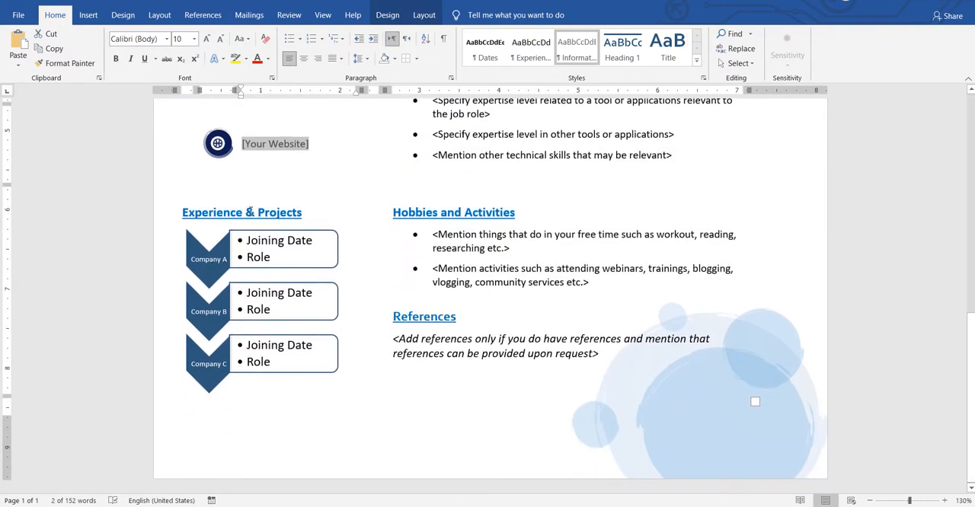
pyautogui.click(247, 213)
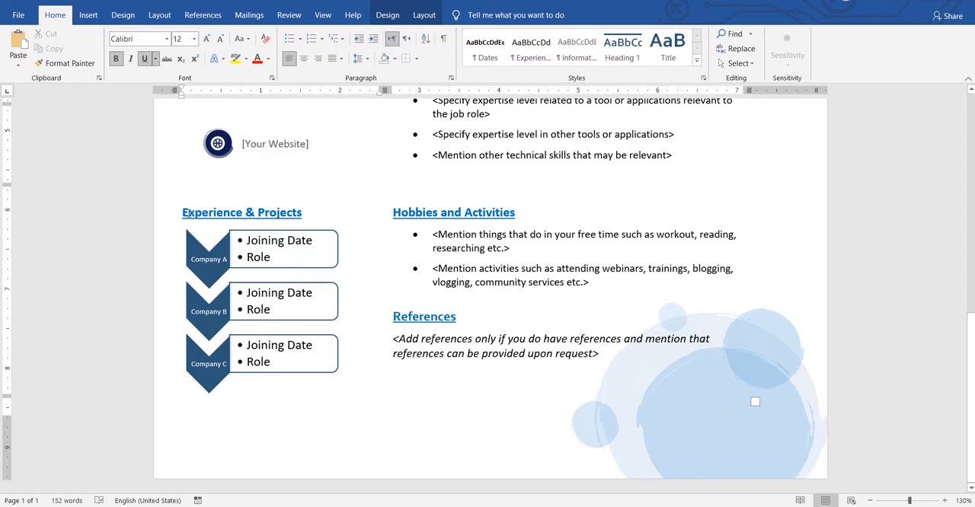
pyautogui.moveTo(184, 214); pyautogui.dragTo(213, 215)
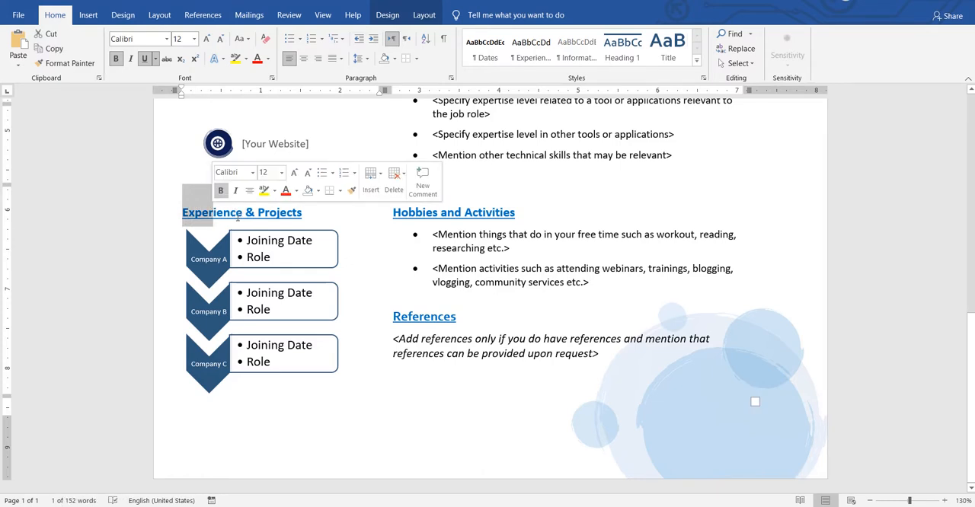
pyautogui.moveTo(242, 216); pyautogui.dragTo(180, 216)
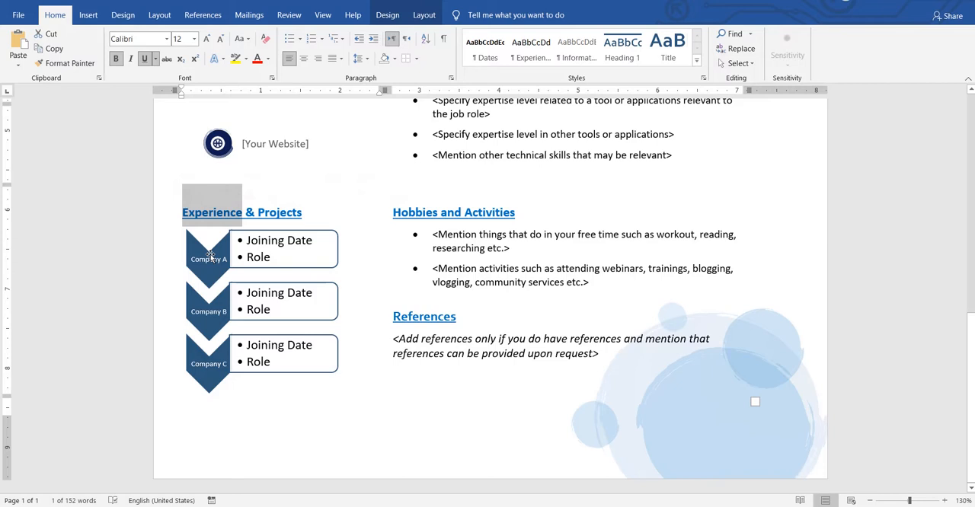
pyautogui.click(209, 256)
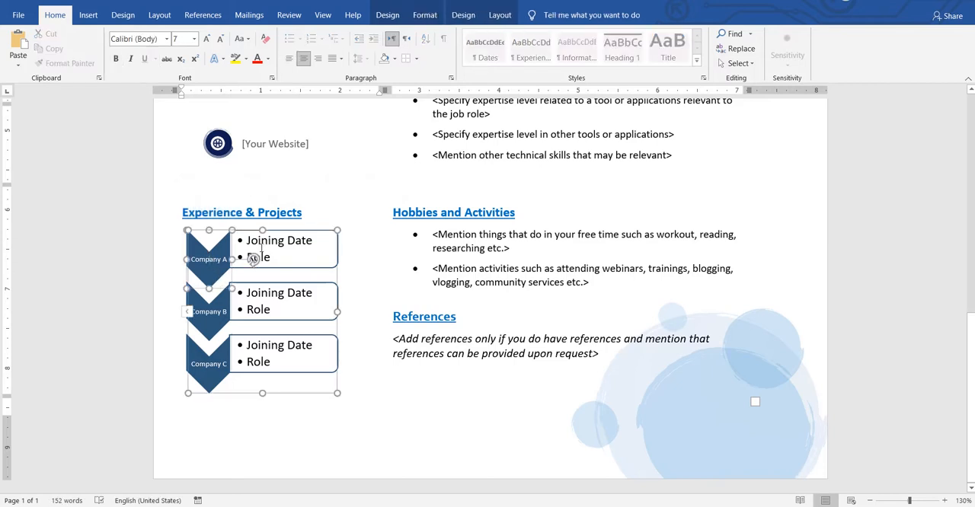
pyautogui.click(261, 249)
pyautogui.click(259, 214)
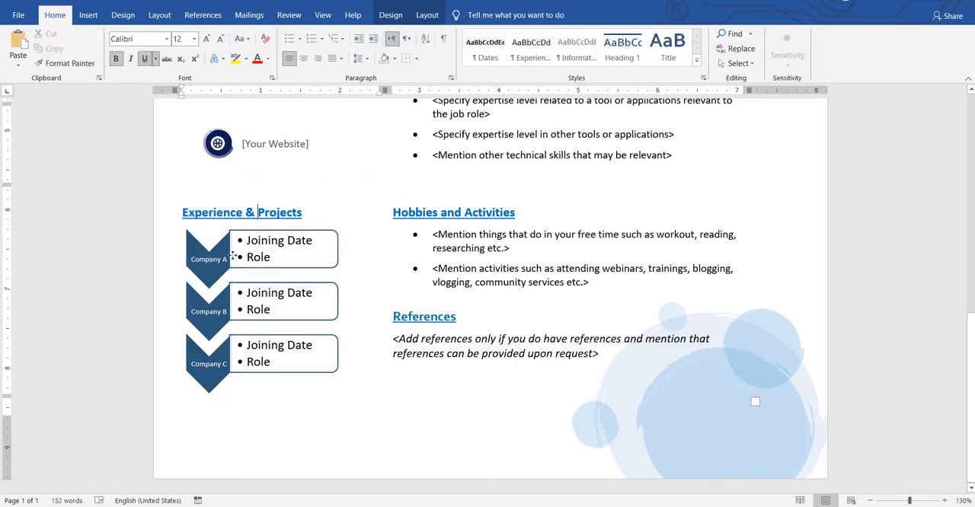
# - Examine the company name, Joining Date and Role entries for Company A and Company B in the experience graphic
pyautogui.click(220, 276)
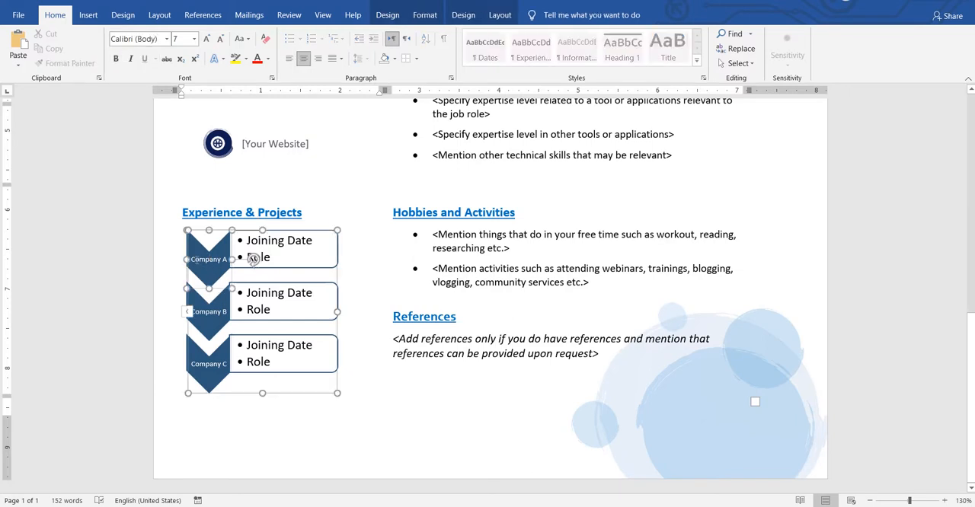
pyautogui.moveTo(190, 260); pyautogui.dragTo(230, 260)
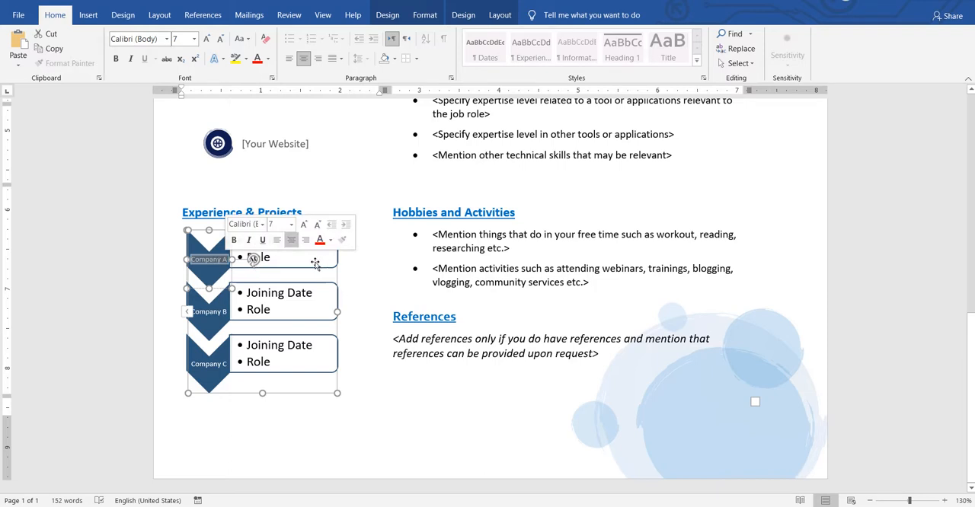
pyautogui.click(283, 242)
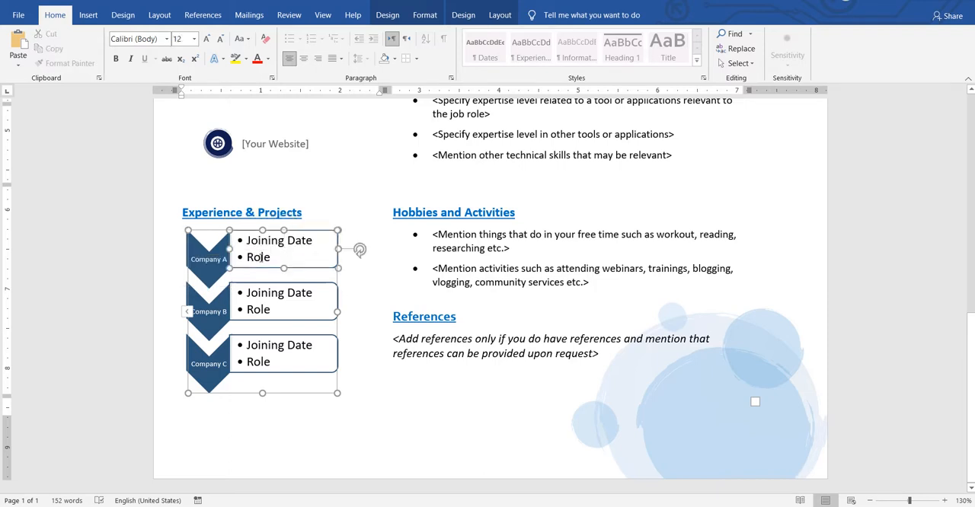
pyautogui.click(261, 257)
pyautogui.click(225, 308)
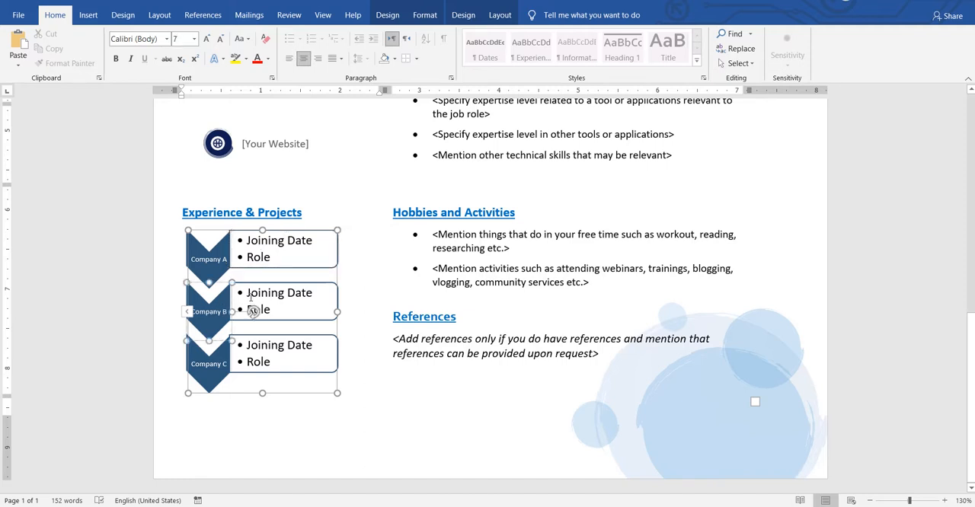
pyautogui.click(251, 299)
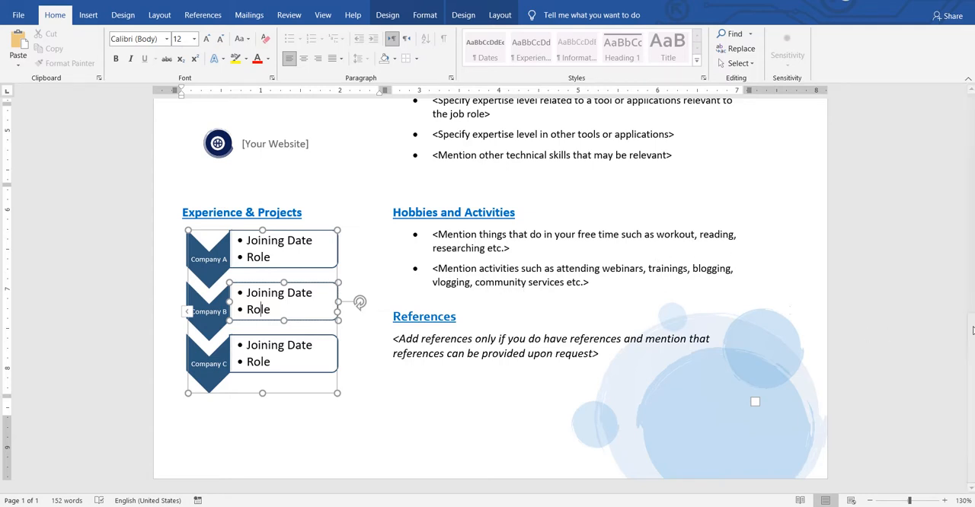
# - Review the Business Skills and Technical Skills lists, then the Hobbies and Activities and References guidance
pyautogui.moveTo(973, 322); pyautogui.dragTo(966, 235)
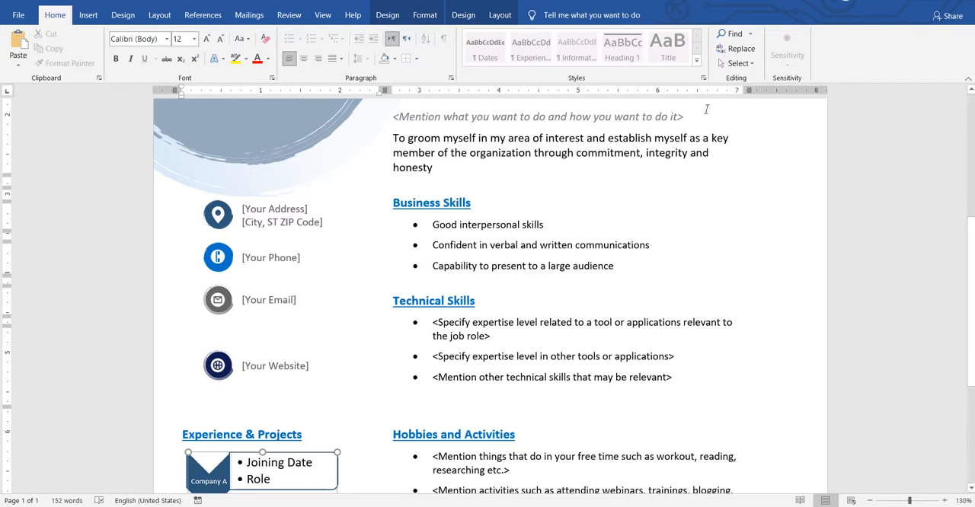
pyautogui.moveTo(974, 236); pyautogui.dragTo(971, 305)
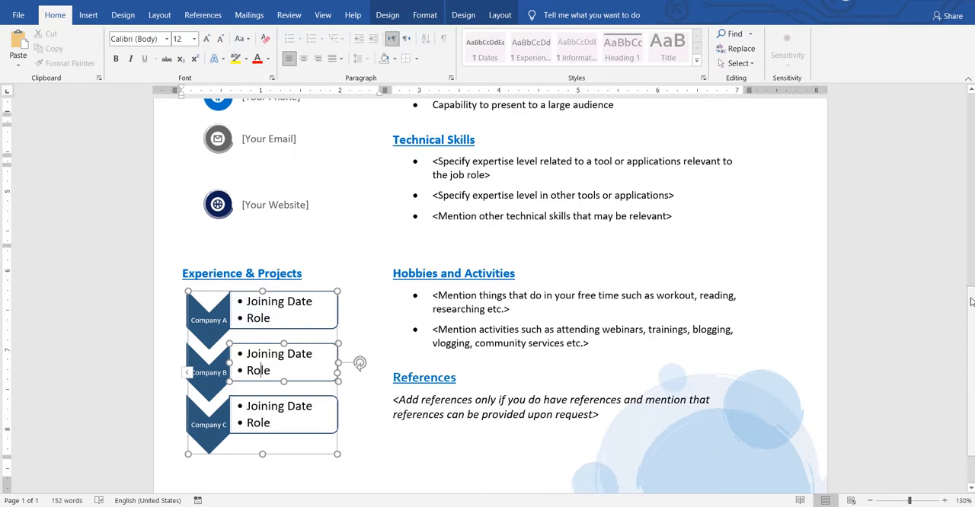
pyautogui.moveTo(970, 302); pyautogui.dragTo(972, 335)
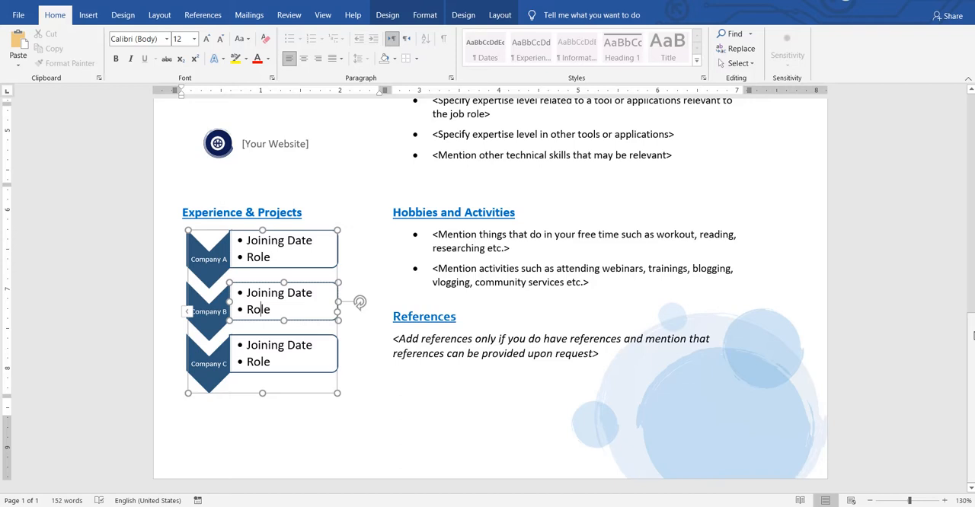
pyautogui.click(686, 281)
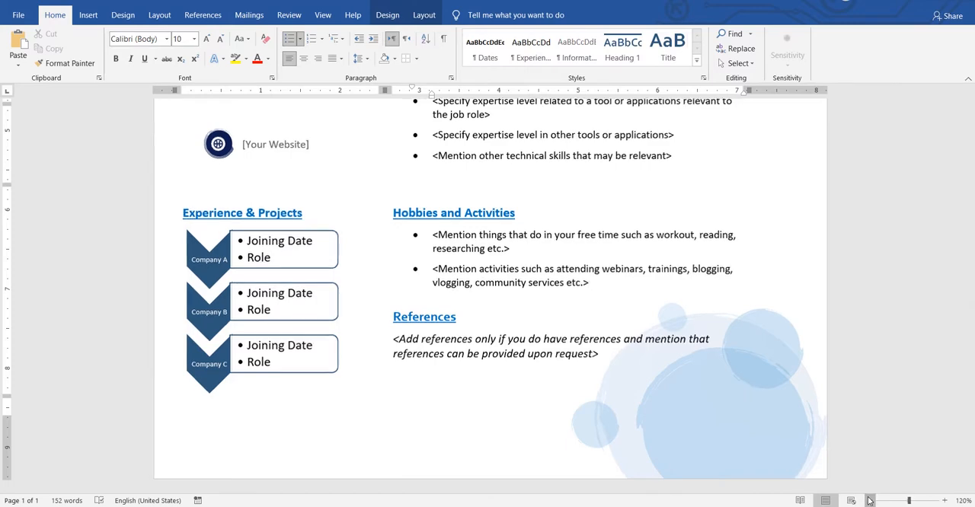
# - Reduce the page zoom to 99% to view the resume's lower sections together
pyautogui.click(870, 501)
pyautogui.click(869, 501)
pyautogui.click(869, 501)
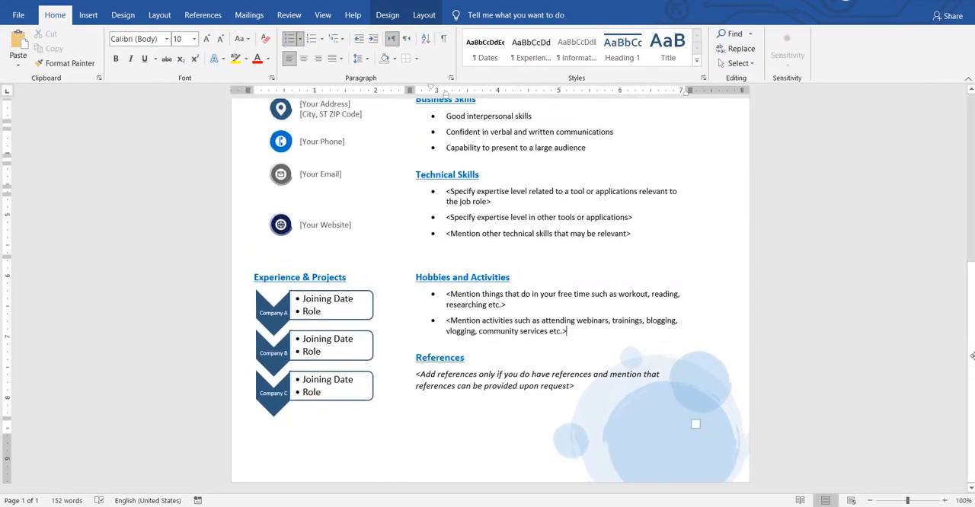
pyautogui.moveTo(972, 380)
pyautogui.mouseDown()
pyautogui.moveTo(971, 249)
pyautogui.moveTo(972, 392)
pyautogui.mouseUp()
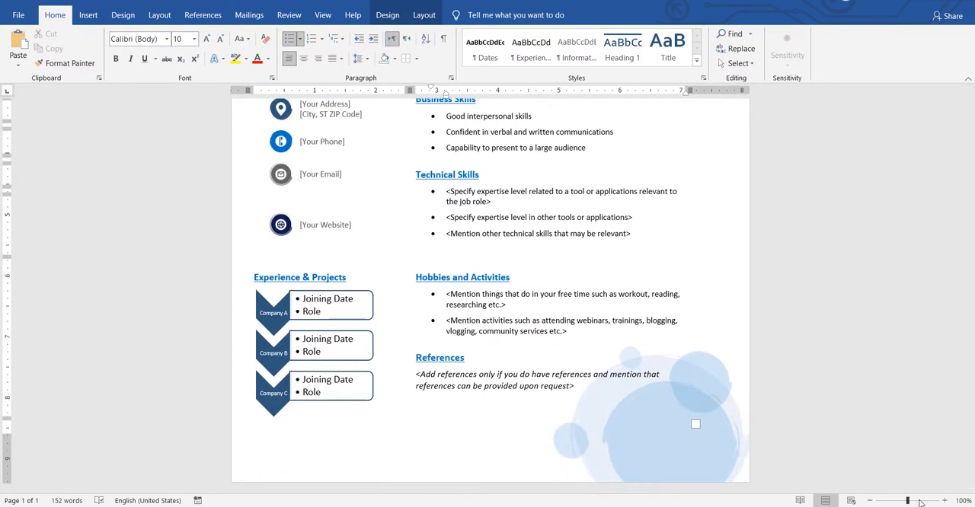
pyautogui.moveTo(915, 501); pyautogui.dragTo(908, 503)
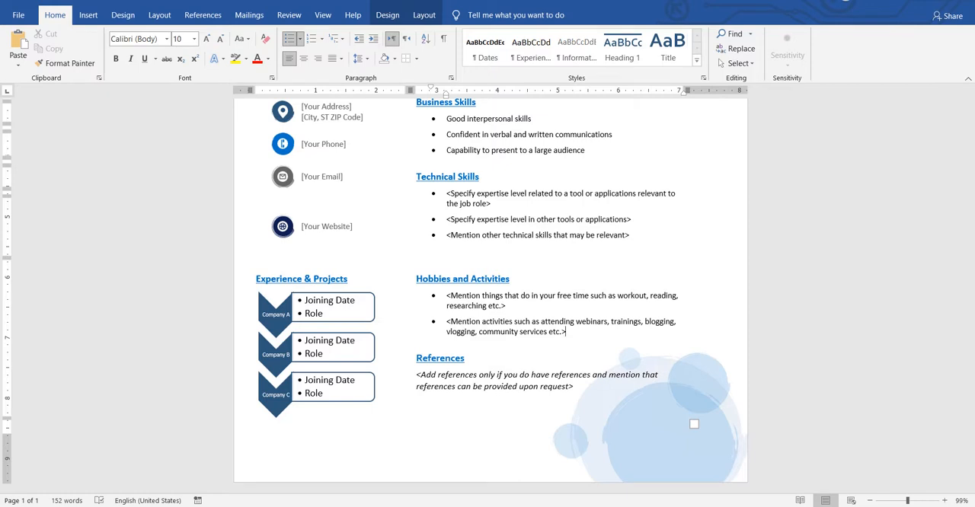
pyautogui.click(824, 506)
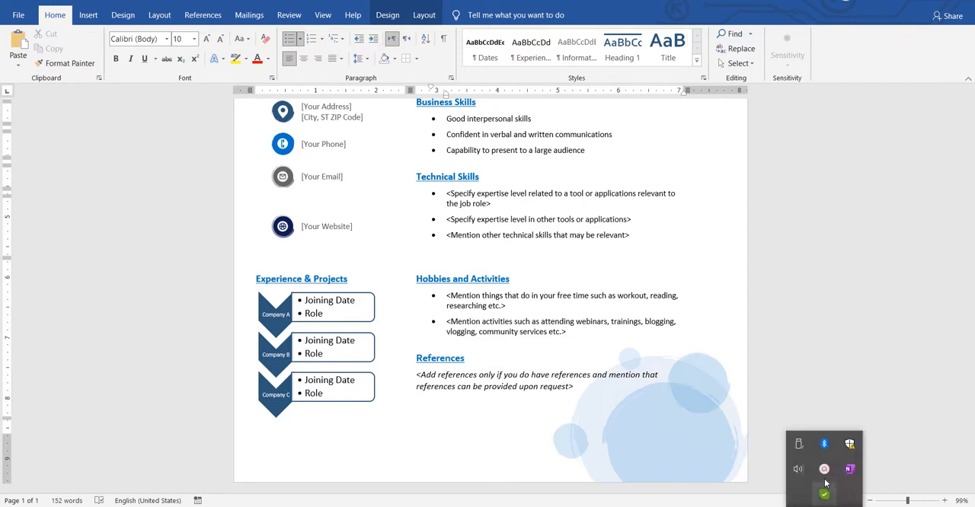